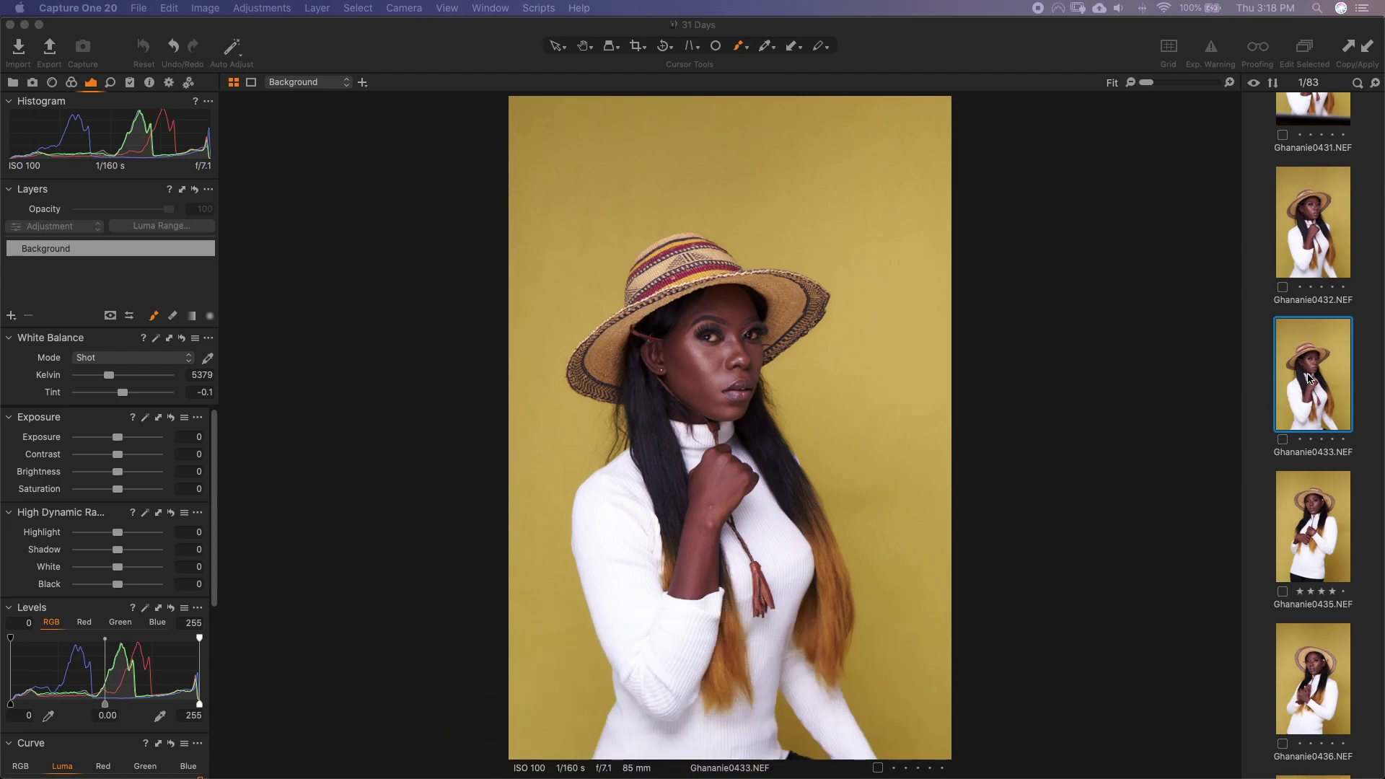
Step: Lock the crop aspect ratio to 4x5 for the hat portrait Ghananie0433.NEF
{"action": "left_click", "coordinate": [1309, 379]}
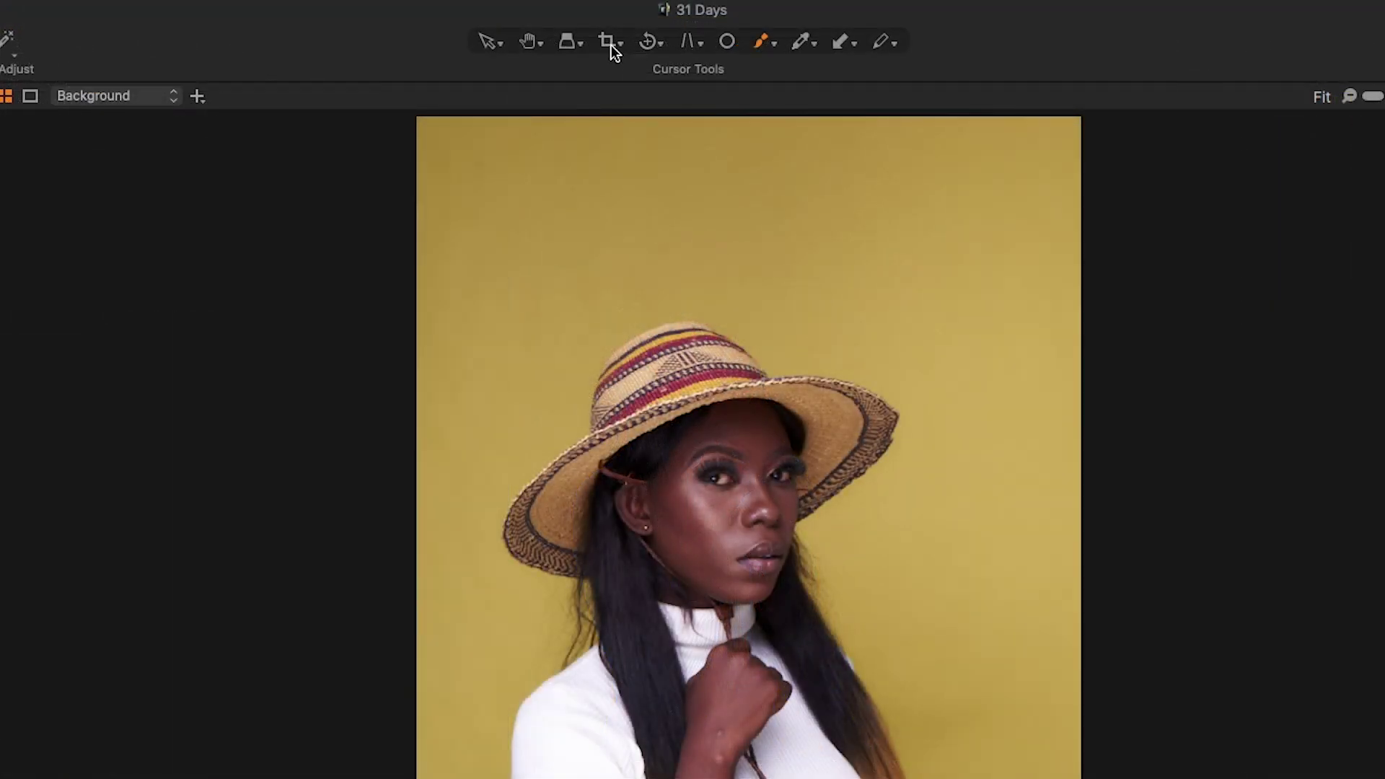
{"action": "left_click", "coordinate": [641, 47]}
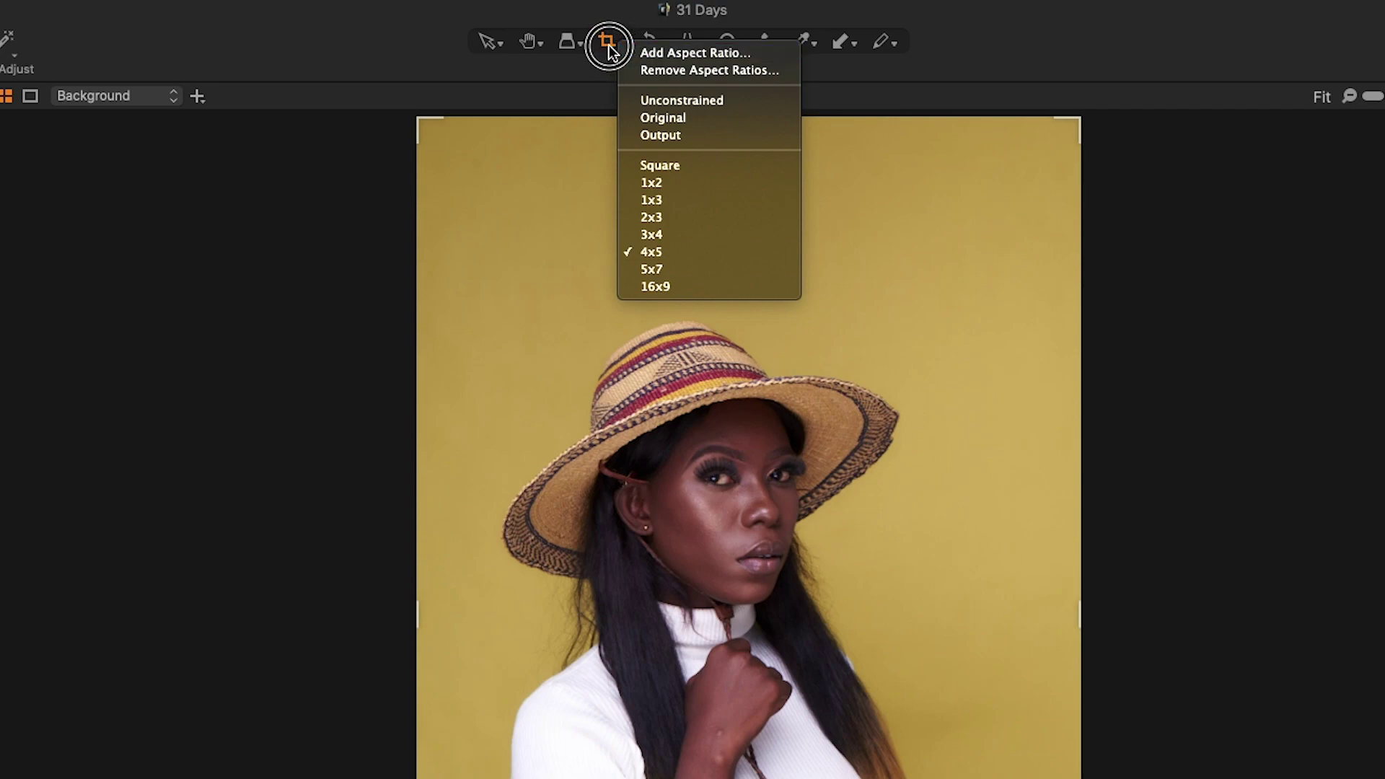
{"action": "left_click", "coordinate": [609, 45]}
{"action": "left_click", "coordinate": [615, 44]}
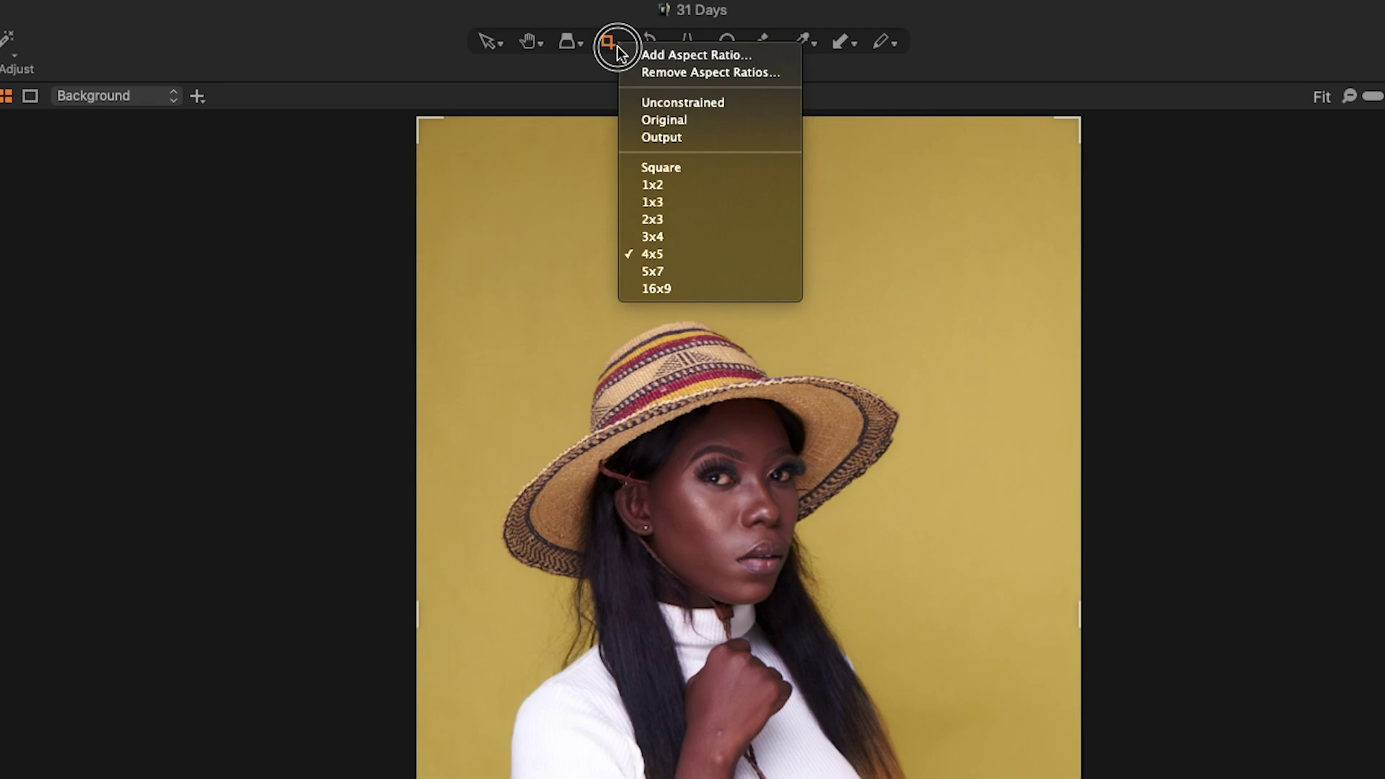
{"action": "left_click", "coordinate": [669, 256]}
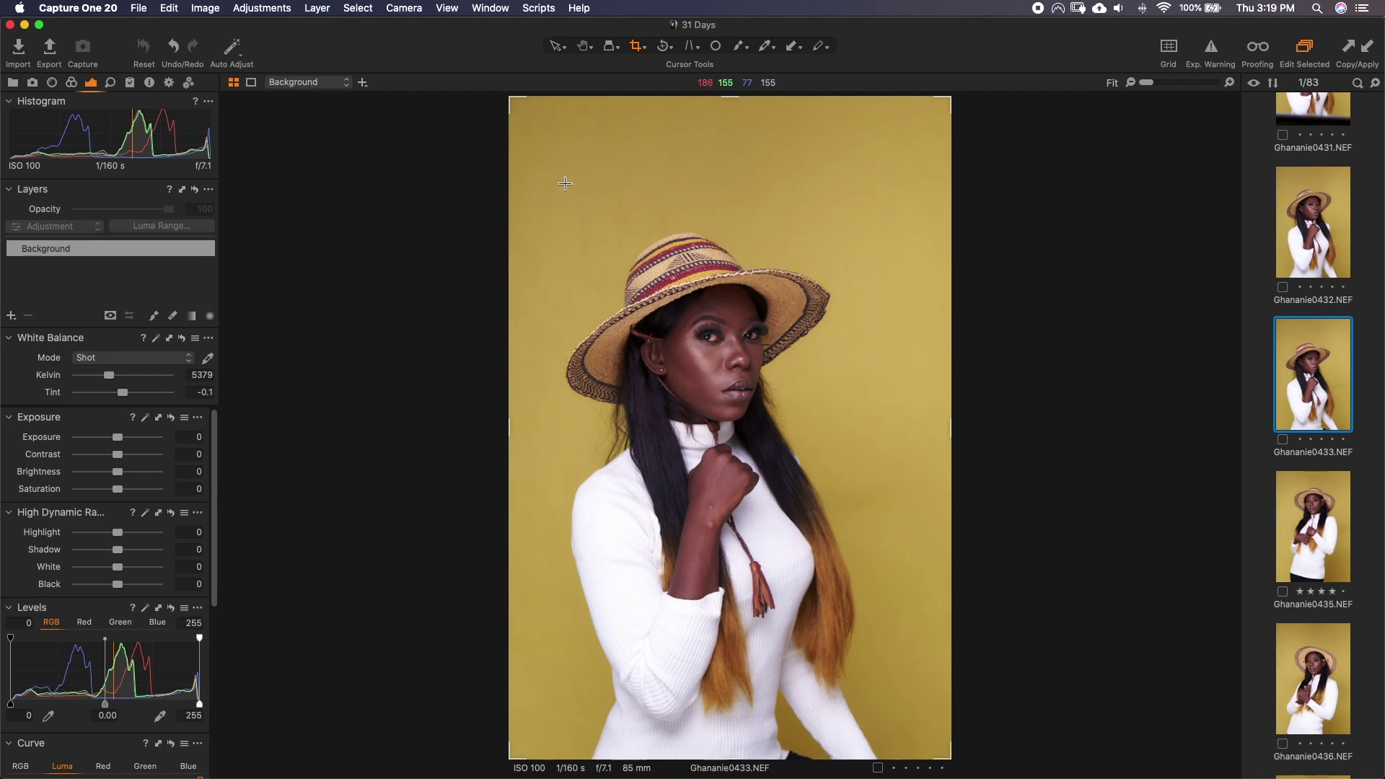
Step: Draw a small crop box, undo it, and restore a full-frame 1080 × 1350 px 4:5 crop
{"action": "left_click_drag", "start_coordinate": [560, 186], "coordinate": [831, 268]}
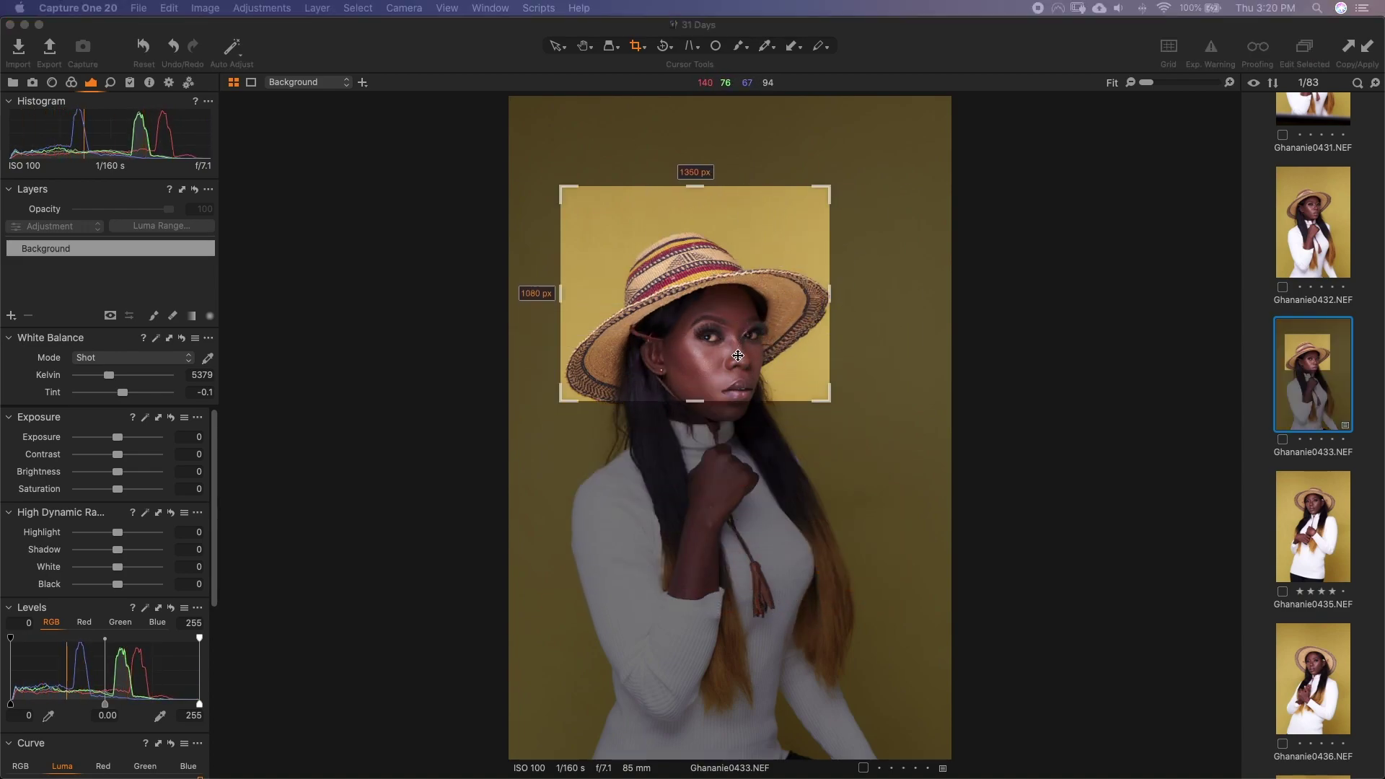
{"action": "left_click", "coordinate": [165, 413]}
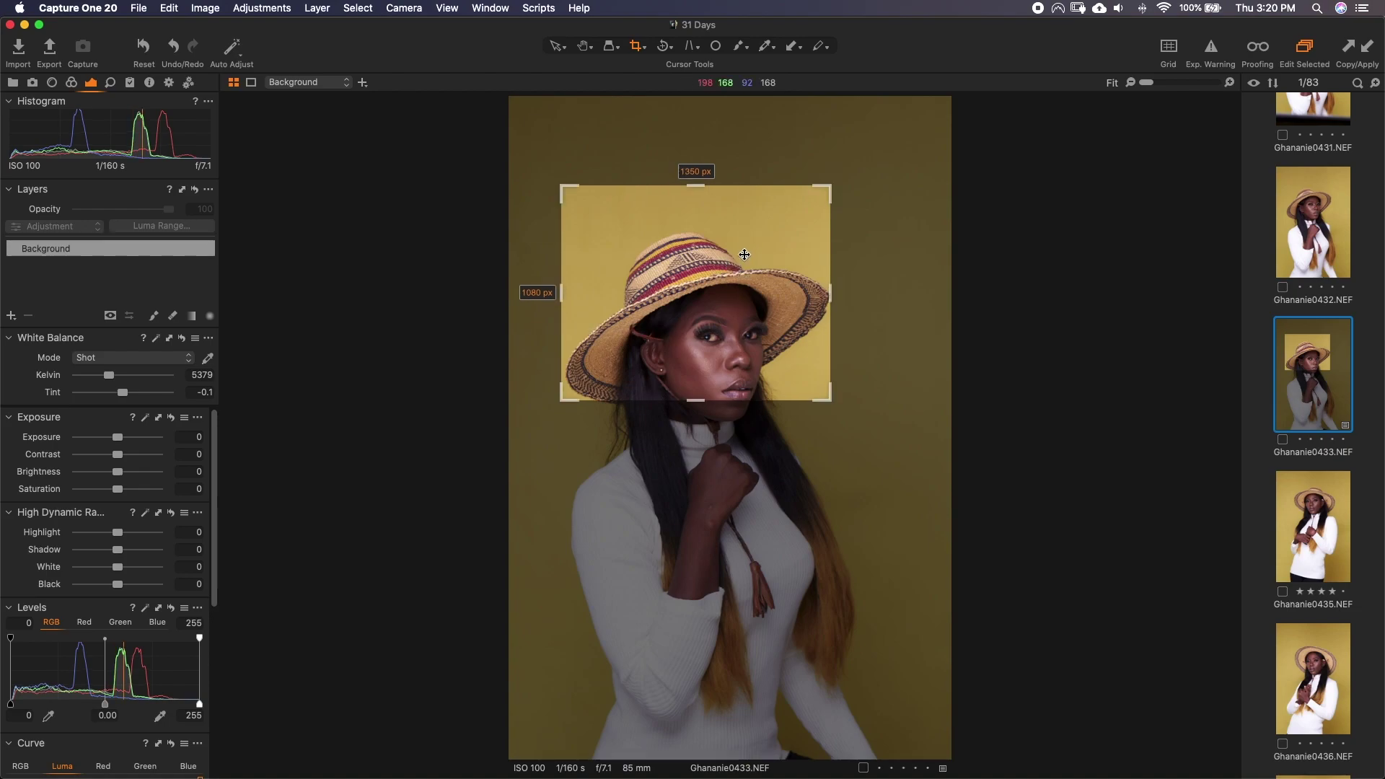
{"action": "key", "text": "super+z"}
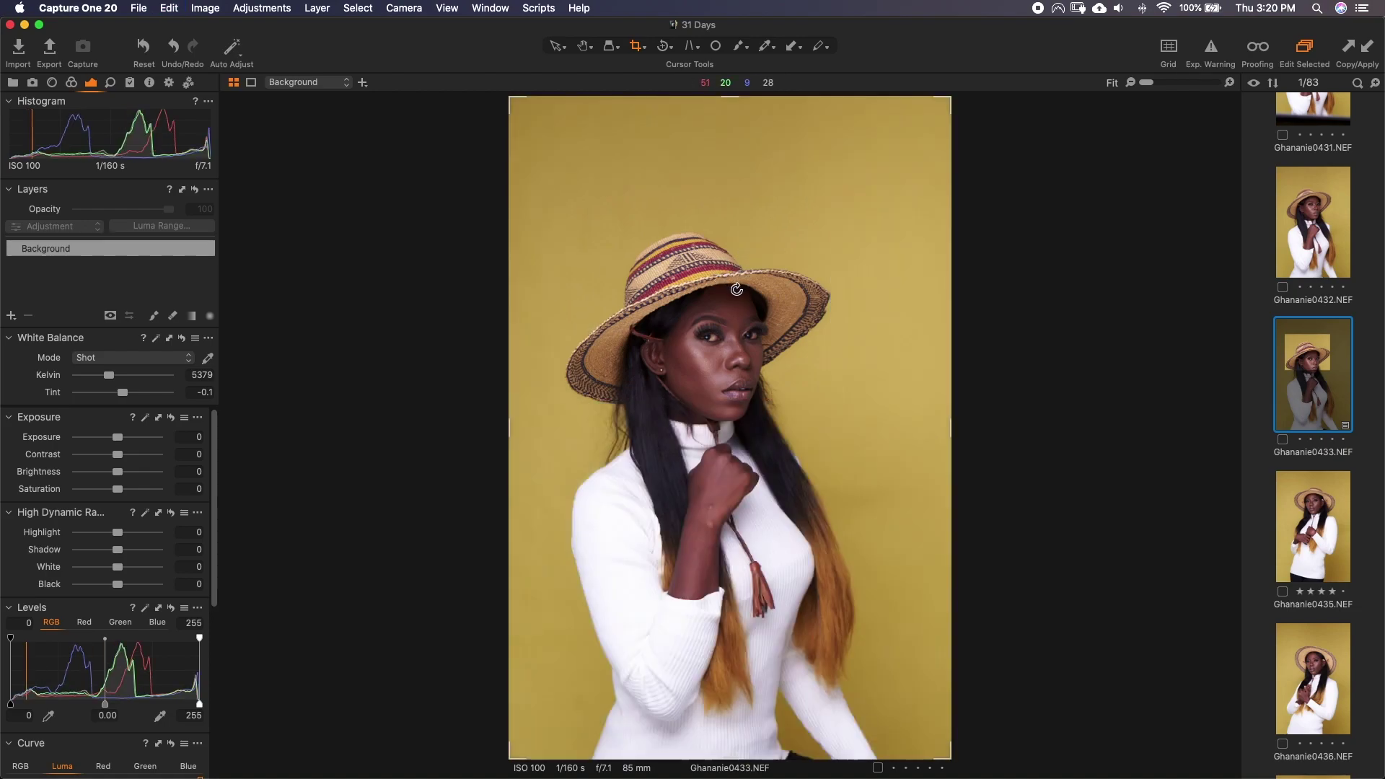
{"action": "left_click", "coordinate": [948, 99]}
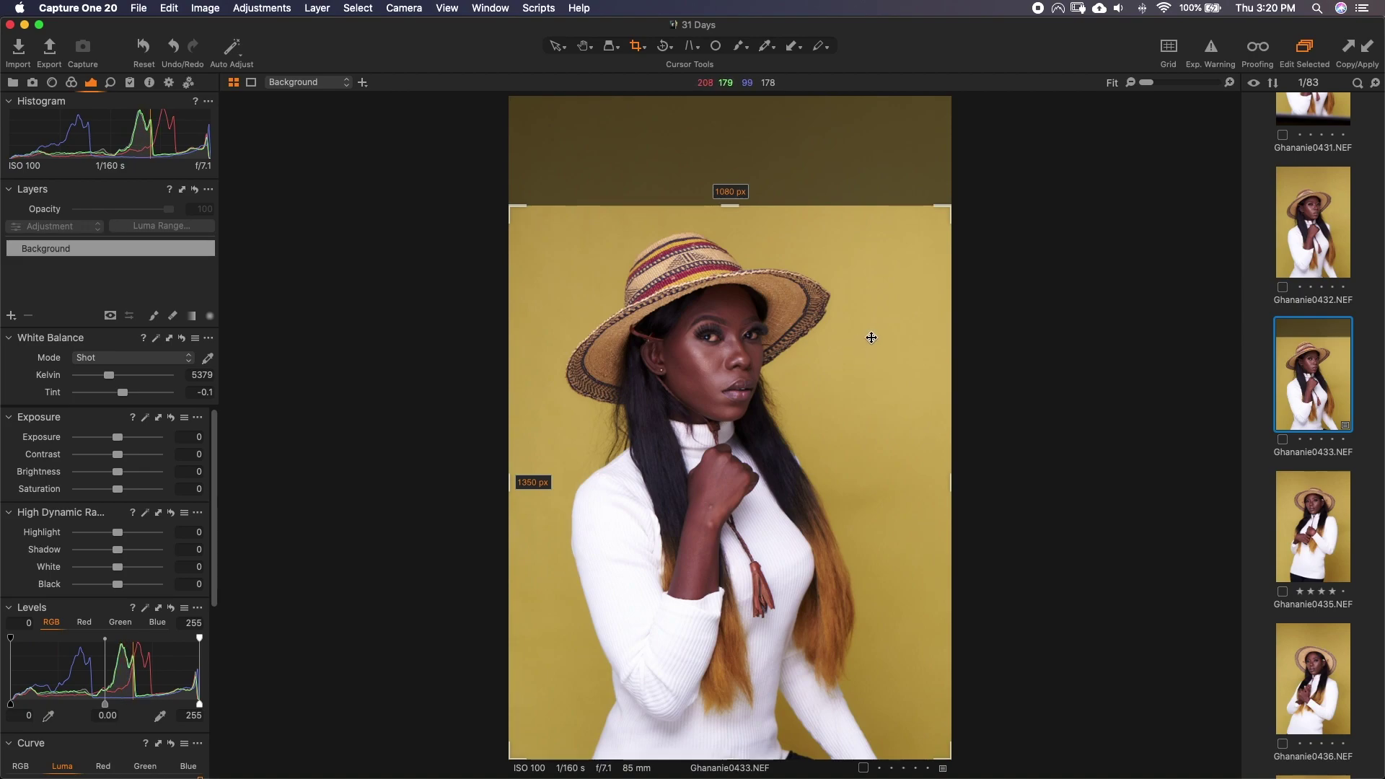
Step: Trim the crop from the top, bottom and top-right corner, then apply it
{"action": "left_click_drag", "start_coordinate": [952, 209], "coordinate": [833, 203]}
{"action": "left_click_drag", "start_coordinate": [949, 755], "coordinate": [918, 734]}
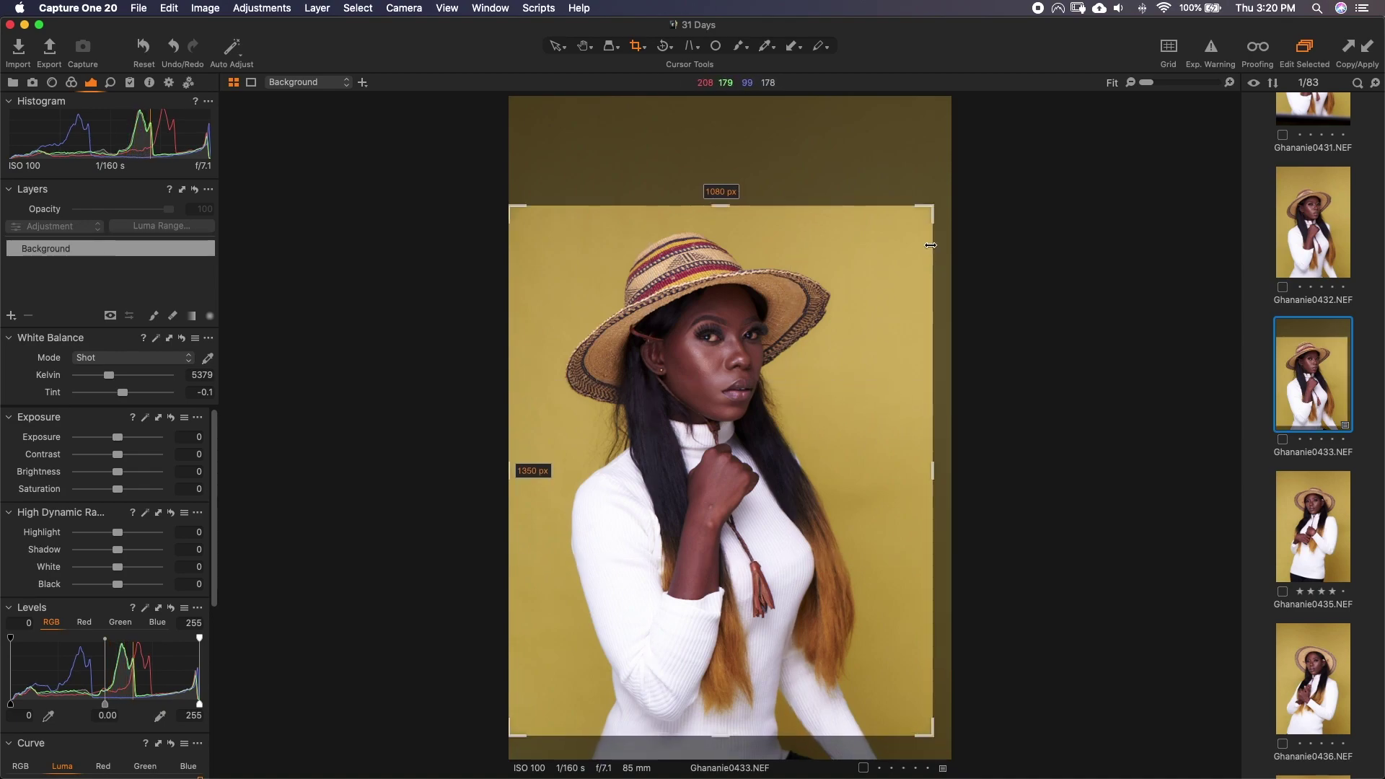
{"action": "left_click_drag", "start_coordinate": [932, 207], "coordinate": [917, 218]}
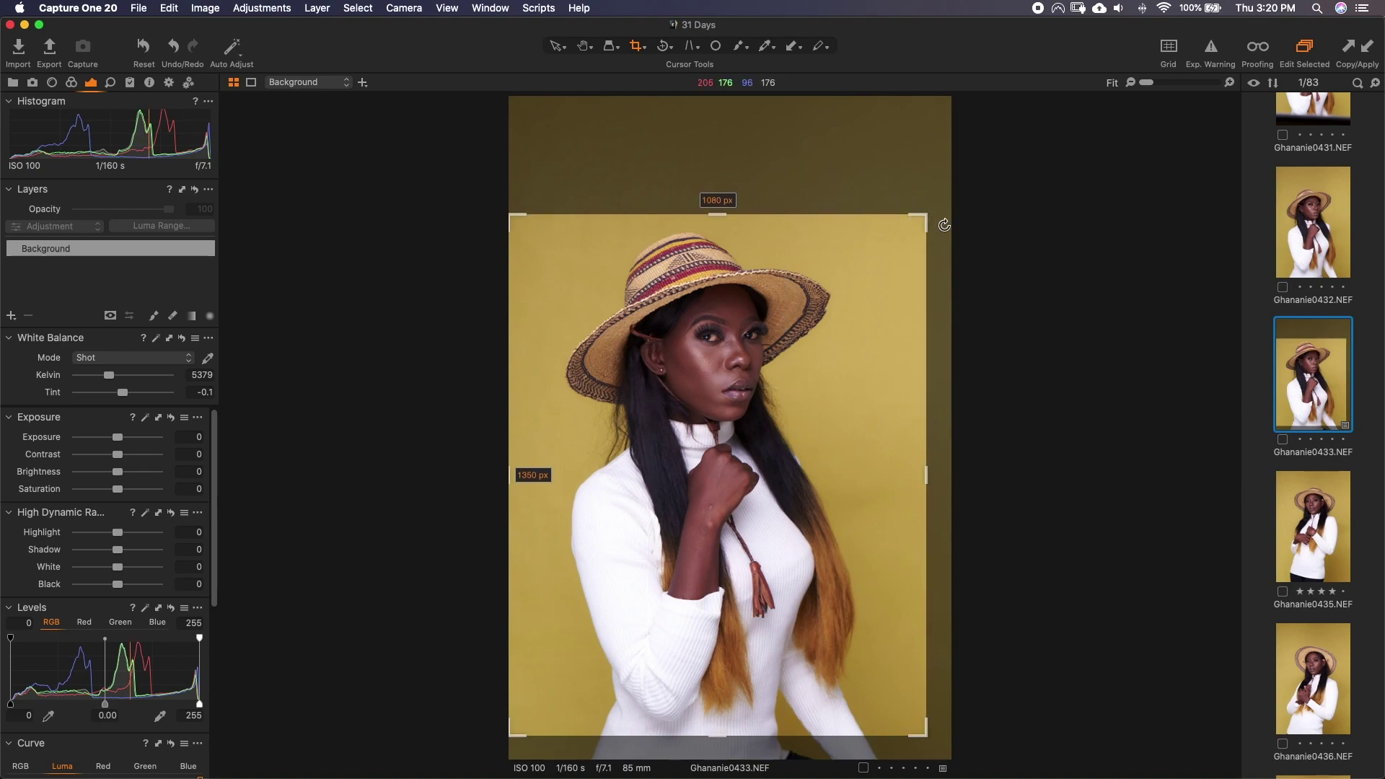
{"action": "key", "text": "h"}
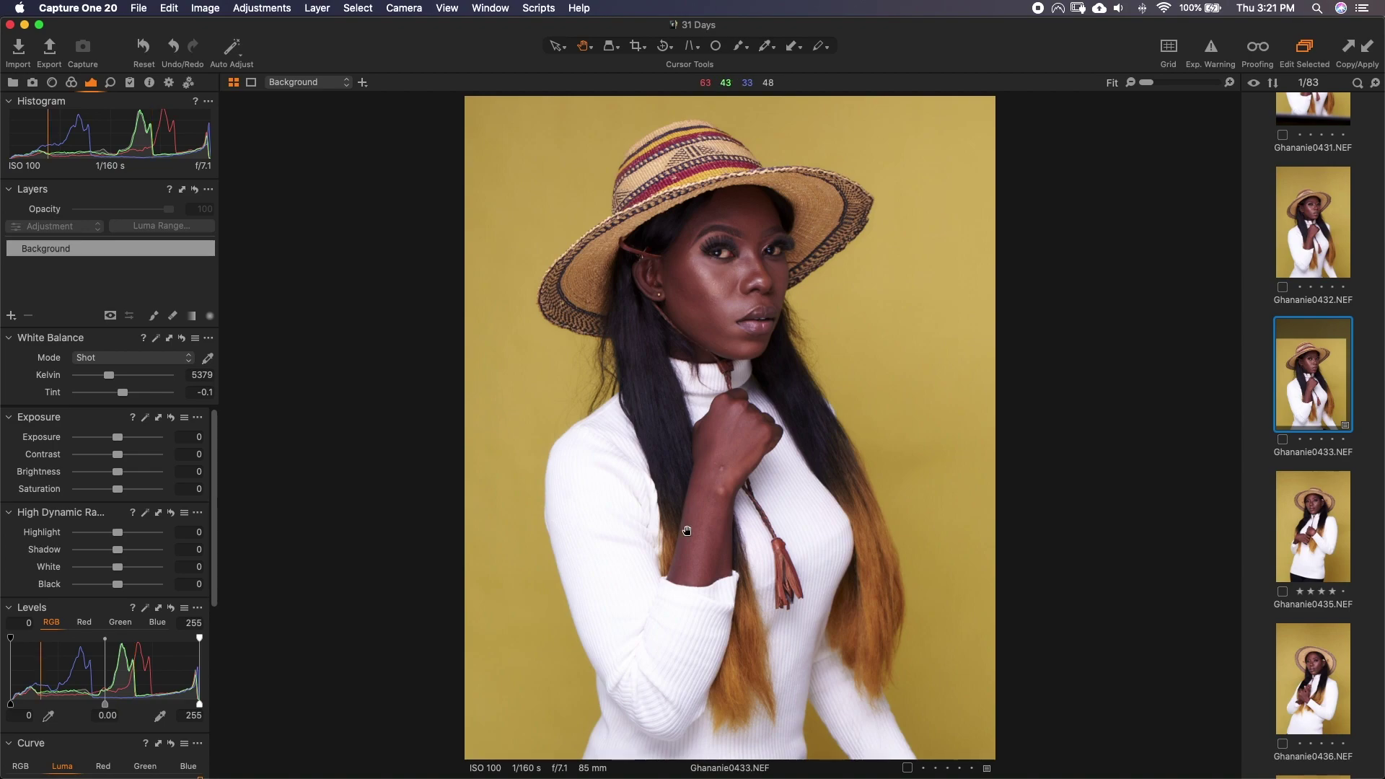
Step: Pull the crop's top-right corner inward to frame her from hat to mid-torso, and apply
{"action": "left_click", "coordinate": [637, 47]}
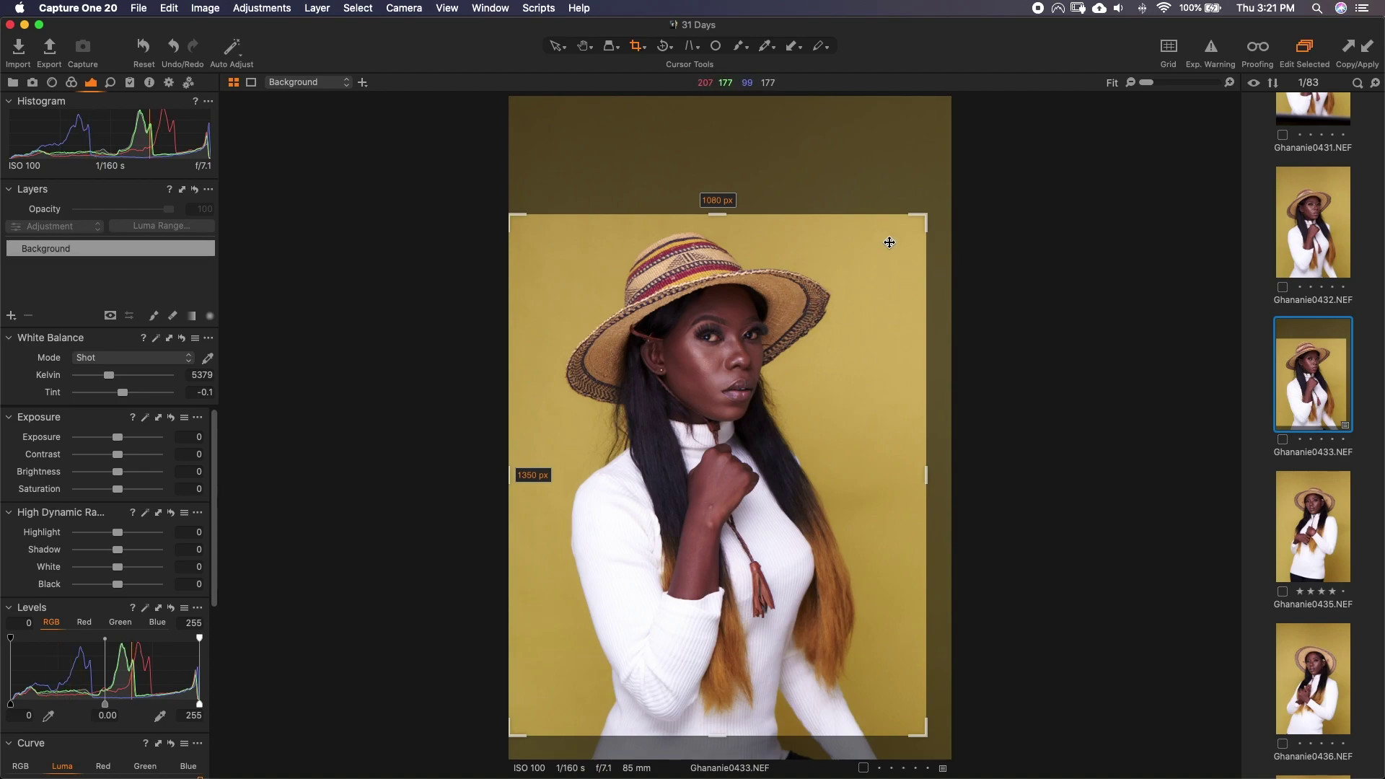
{"action": "left_click_drag", "start_coordinate": [923, 218], "coordinate": [743, 369]}
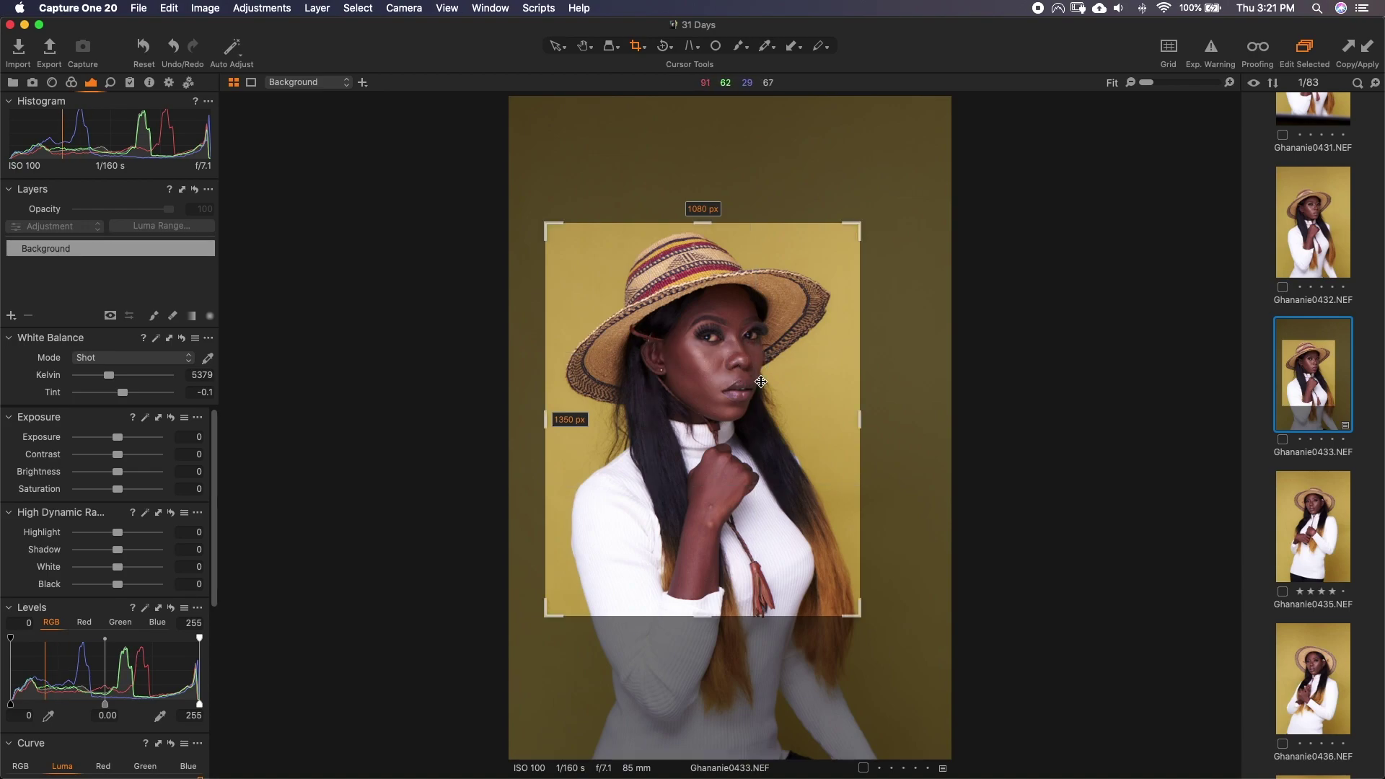
{"action": "key", "text": "h"}
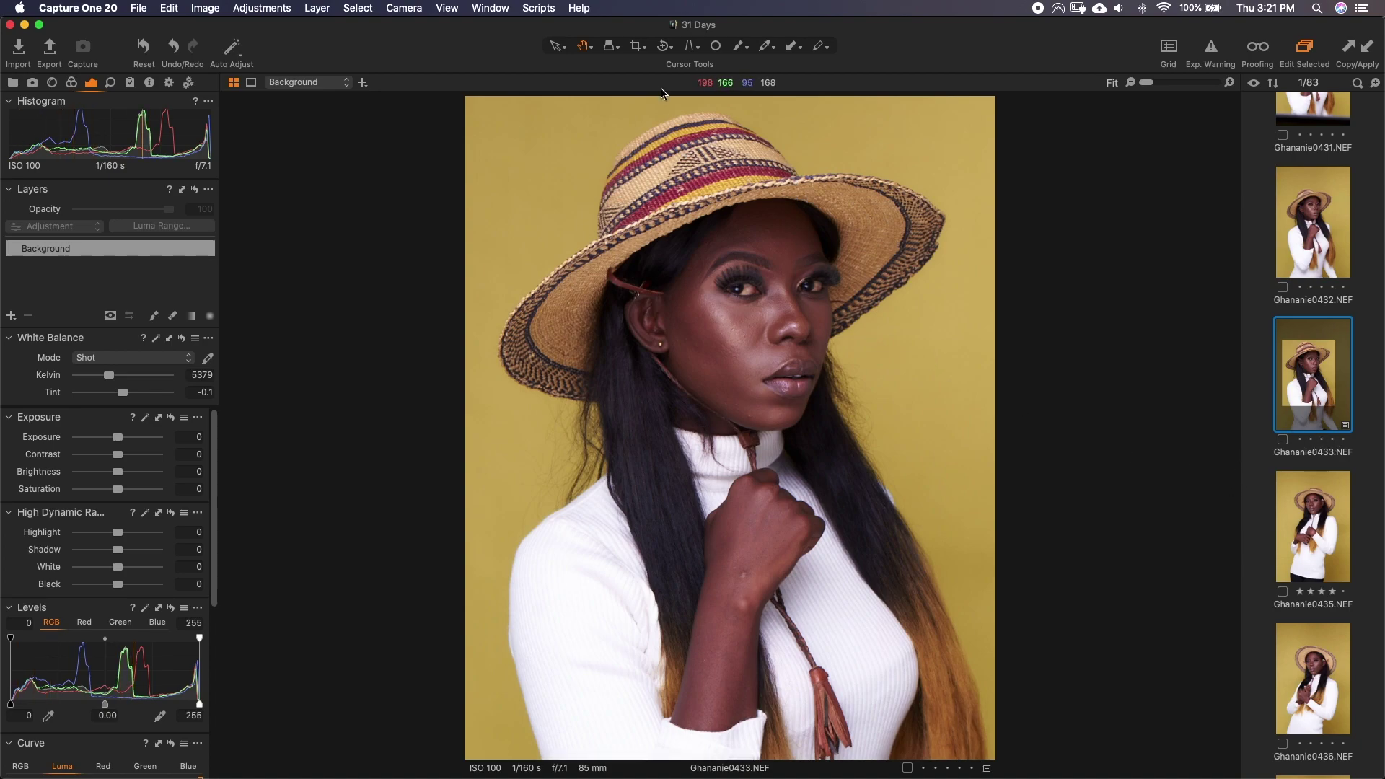
{"action": "left_click", "coordinate": [636, 47]}
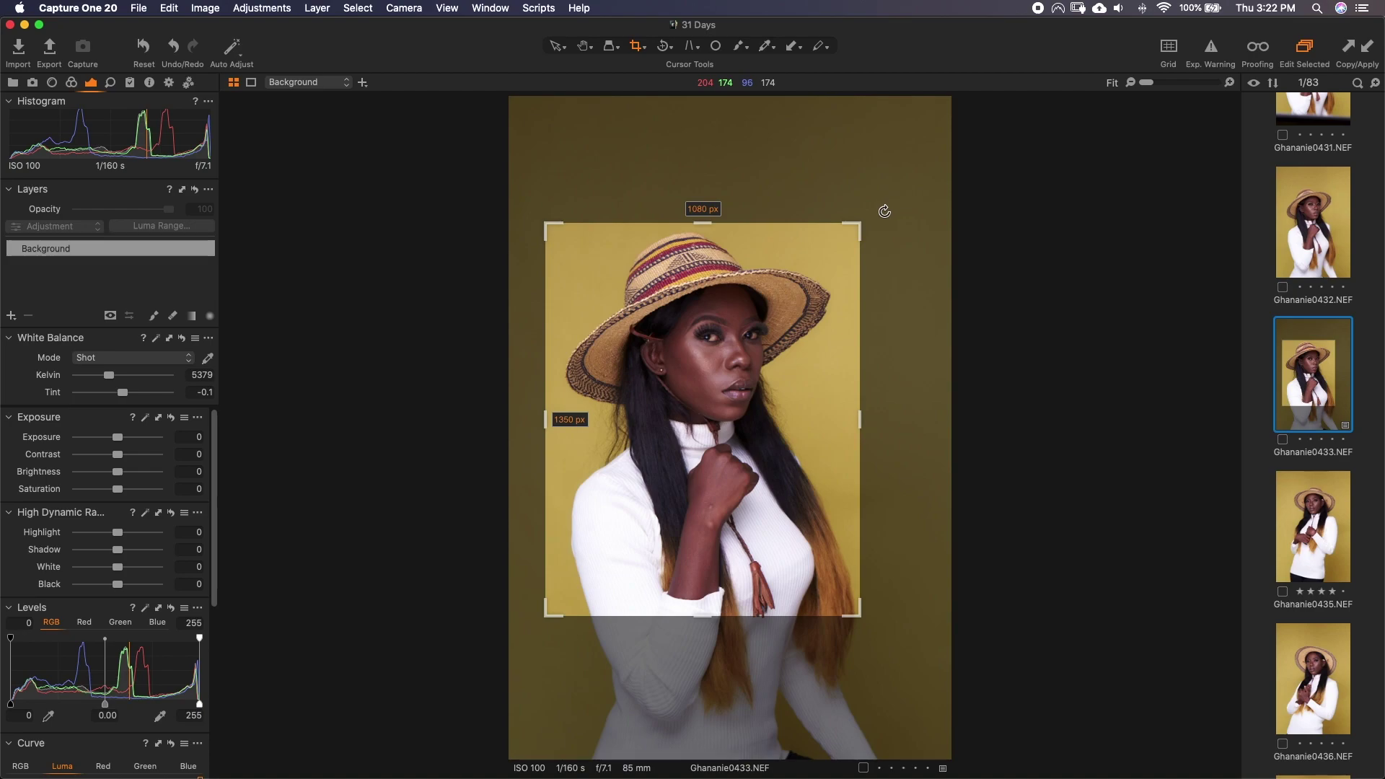
Step: Tilt the photo inside the crop twice, applying each time, then undo back to the unrotated frame
{"action": "left_click_drag", "start_coordinate": [891, 211], "coordinate": [822, 211]}
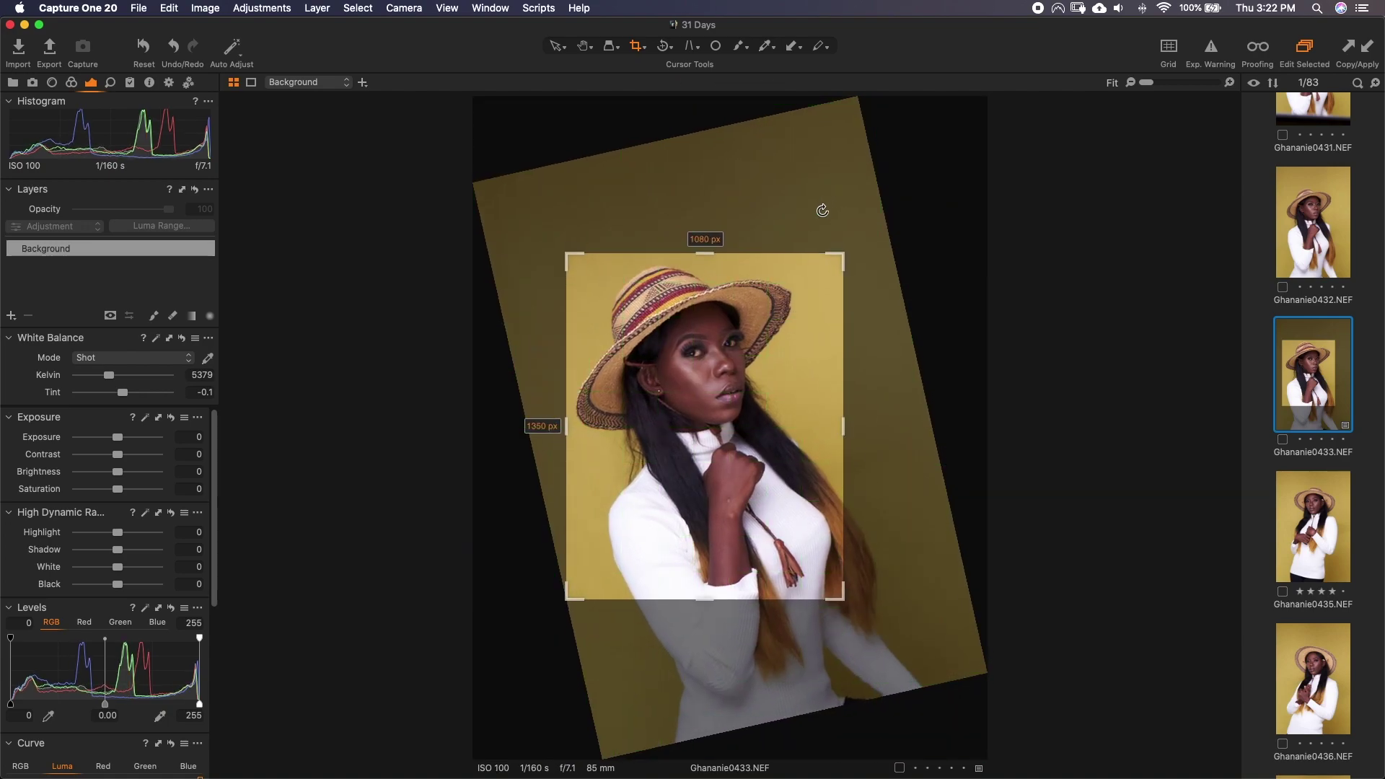
{"action": "key", "text": "h"}
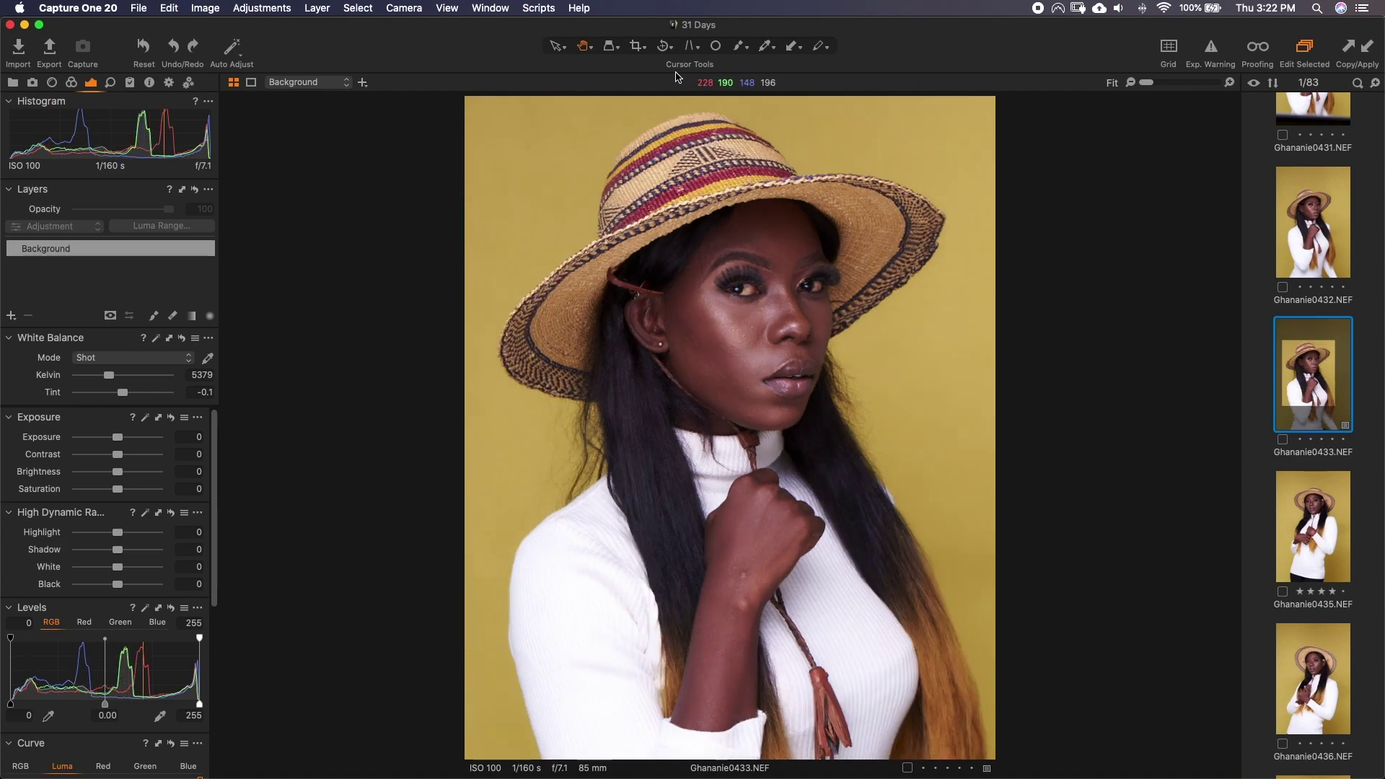
{"action": "left_click", "coordinate": [636, 46]}
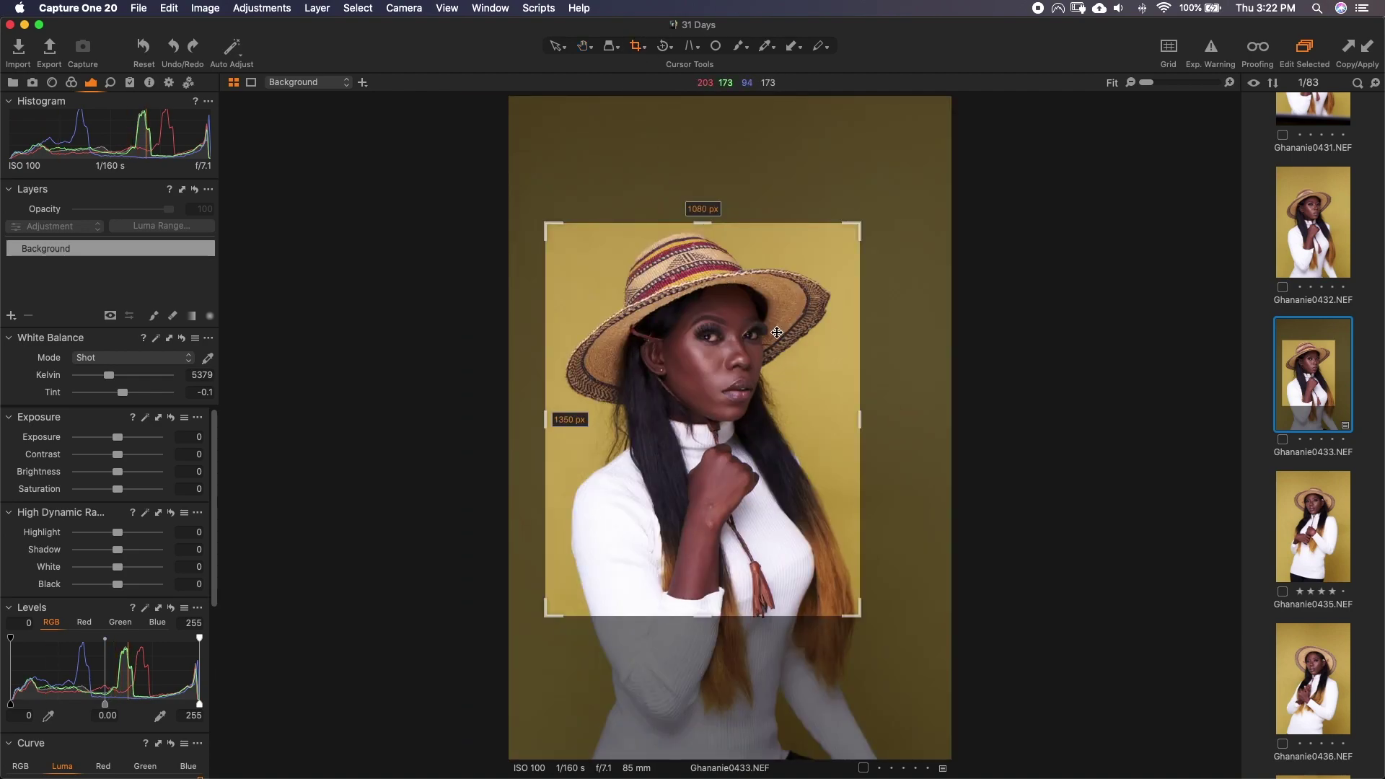
{"action": "left_click_drag", "start_coordinate": [551, 209], "coordinate": [621, 204]}
{"action": "key", "text": "h"}
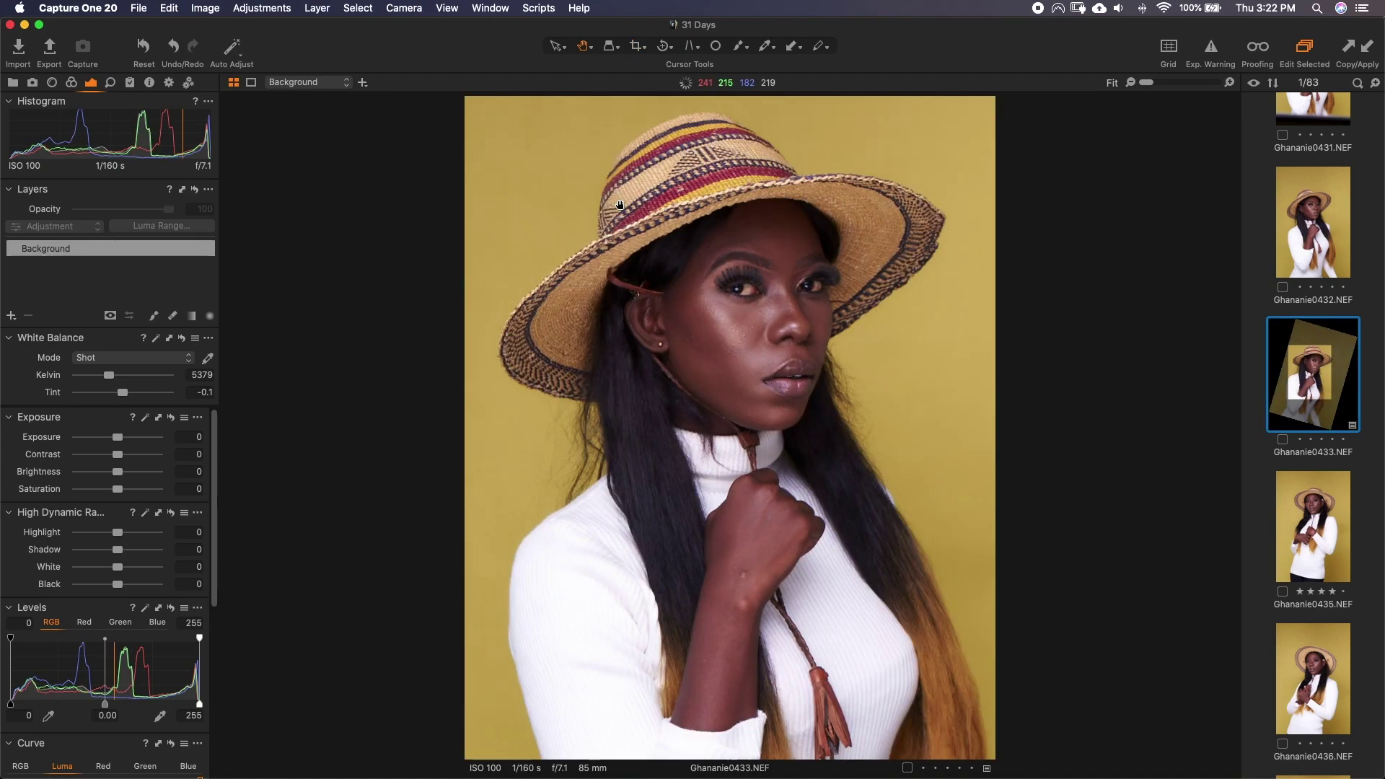
{"action": "key", "text": "super+z"}
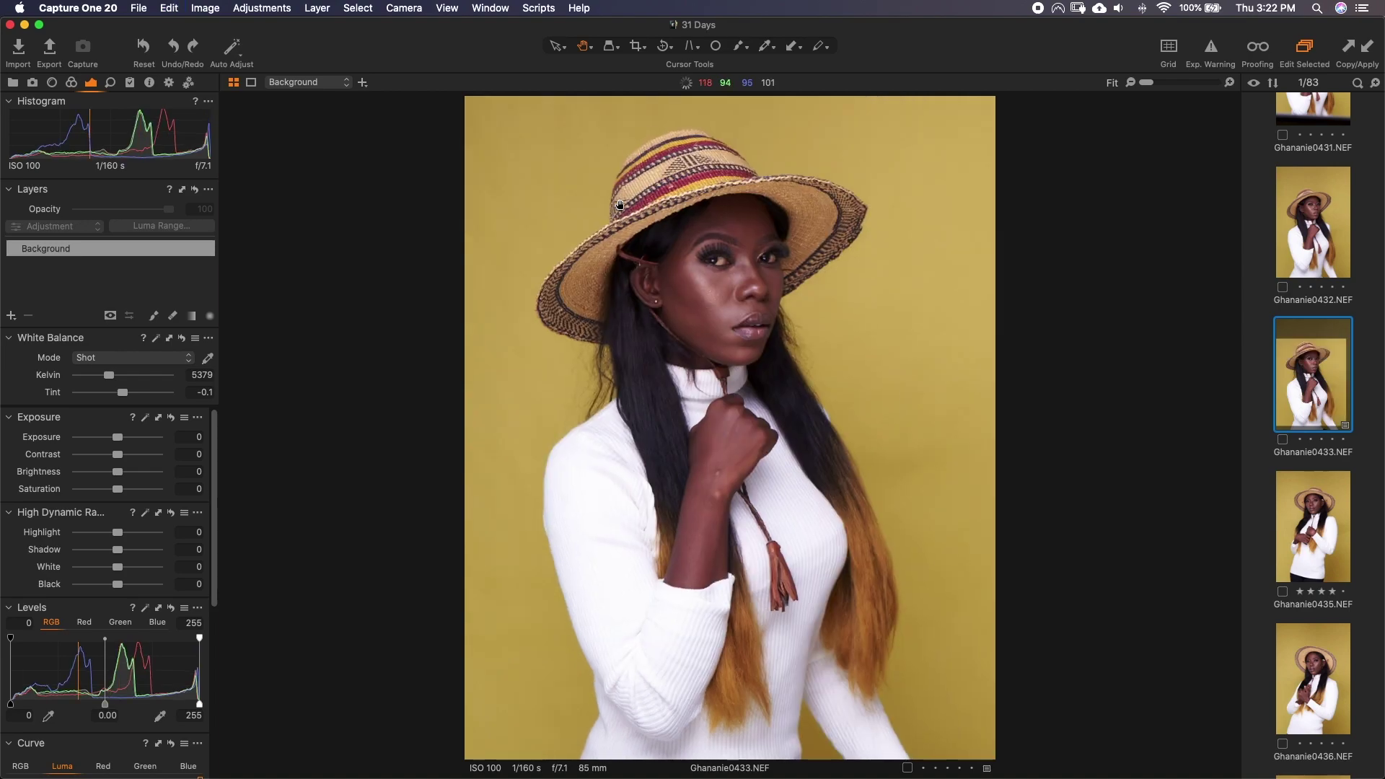
{"action": "key", "text": "super+z"}
{"action": "key", "text": "super+z"}
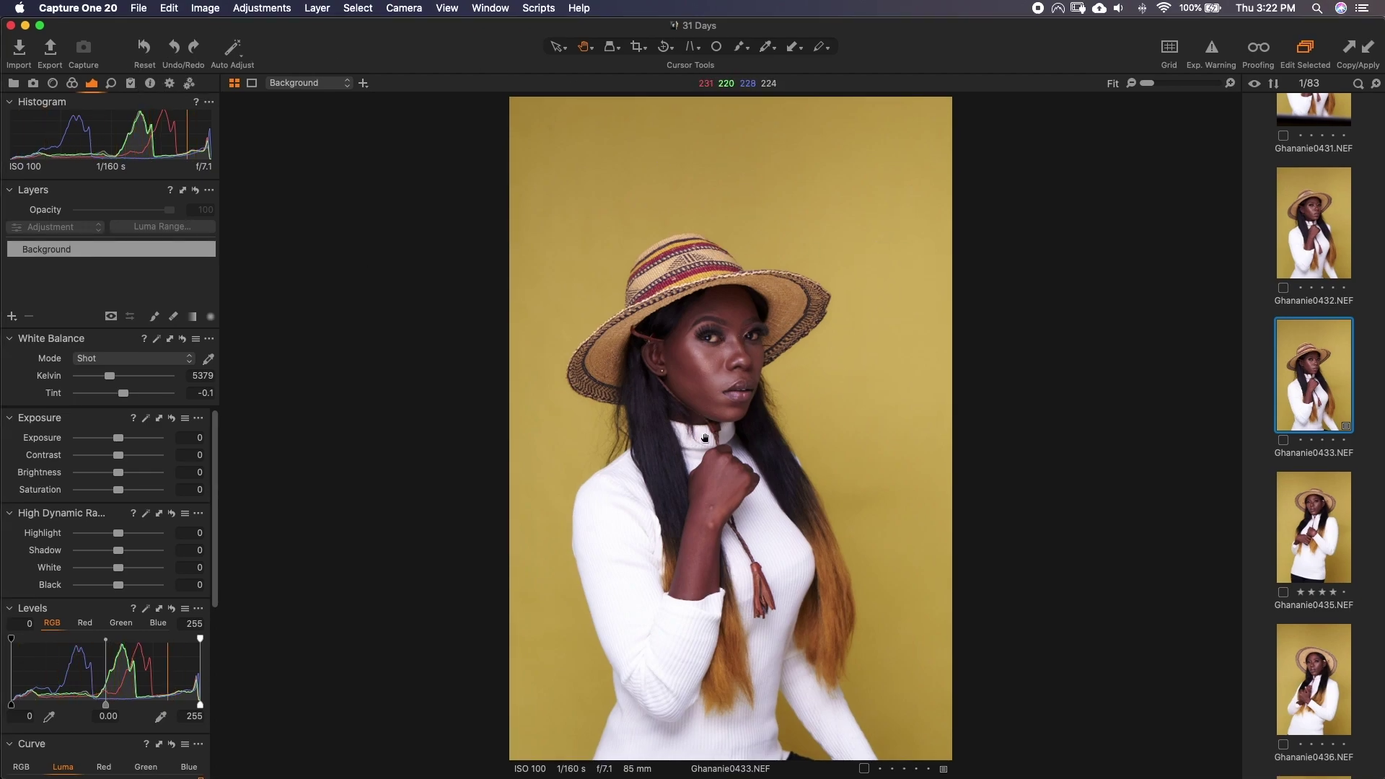
Step: View Ghananie0435.NEF, then open Ghananie0403.NEF from the top of the filmstrip
{"action": "left_click", "coordinate": [1320, 524]}
{"action": "scroll", "coordinate": [1276, 539], "scroll_direction": "down", "scroll_amount": 10}
{"action": "scroll", "coordinate": [1323, 564], "scroll_direction": "down", "scroll_amount": 6}
{"action": "scroll", "coordinate": [1327, 597], "scroll_direction": "up", "scroll_amount": 12}
{"action": "scroll", "coordinate": [1329, 584], "scroll_direction": "up", "scroll_amount": 8}
{"action": "scroll", "coordinate": [1329, 581], "scroll_direction": "up", "scroll_amount": 8}
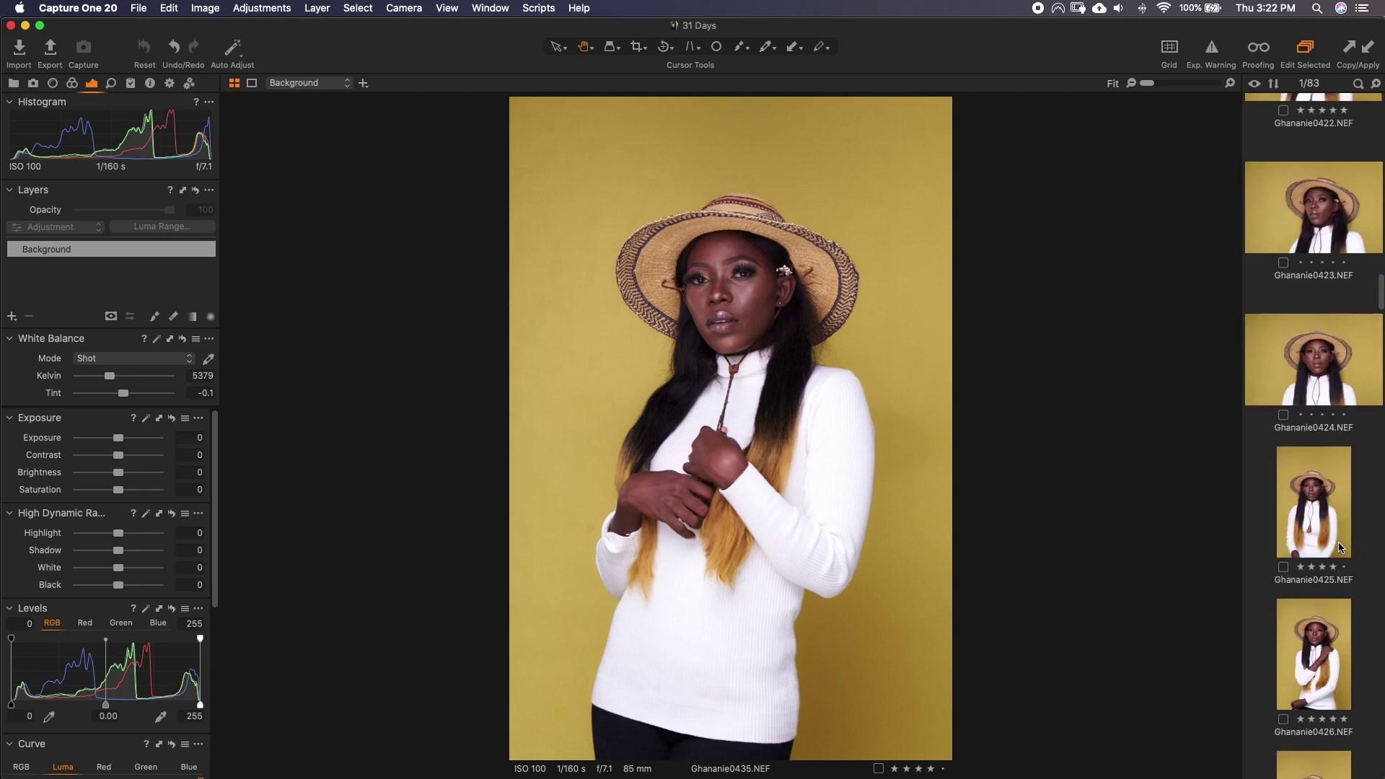
{"action": "scroll", "coordinate": [1339, 543], "scroll_direction": "up", "scroll_amount": 12}
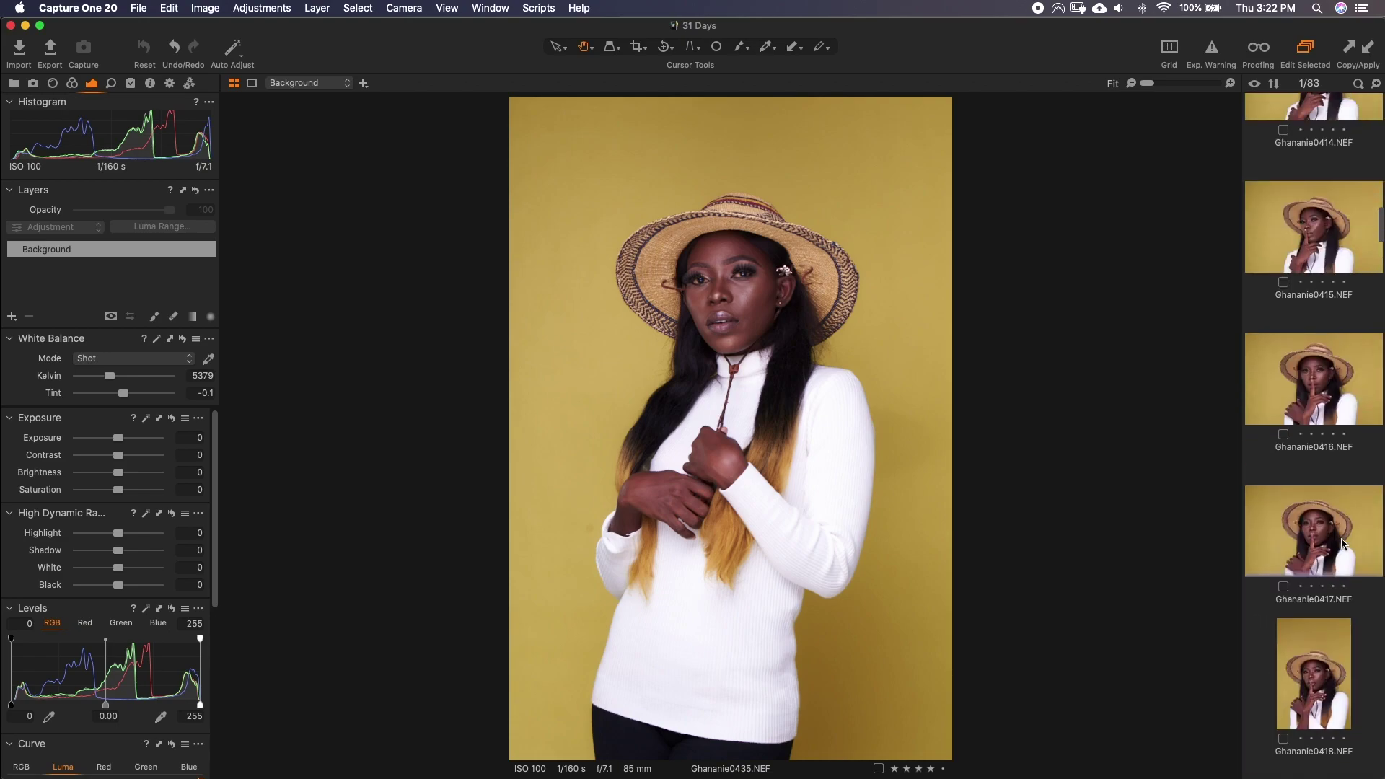
{"action": "scroll", "coordinate": [1340, 543], "scroll_direction": "up", "scroll_amount": 12}
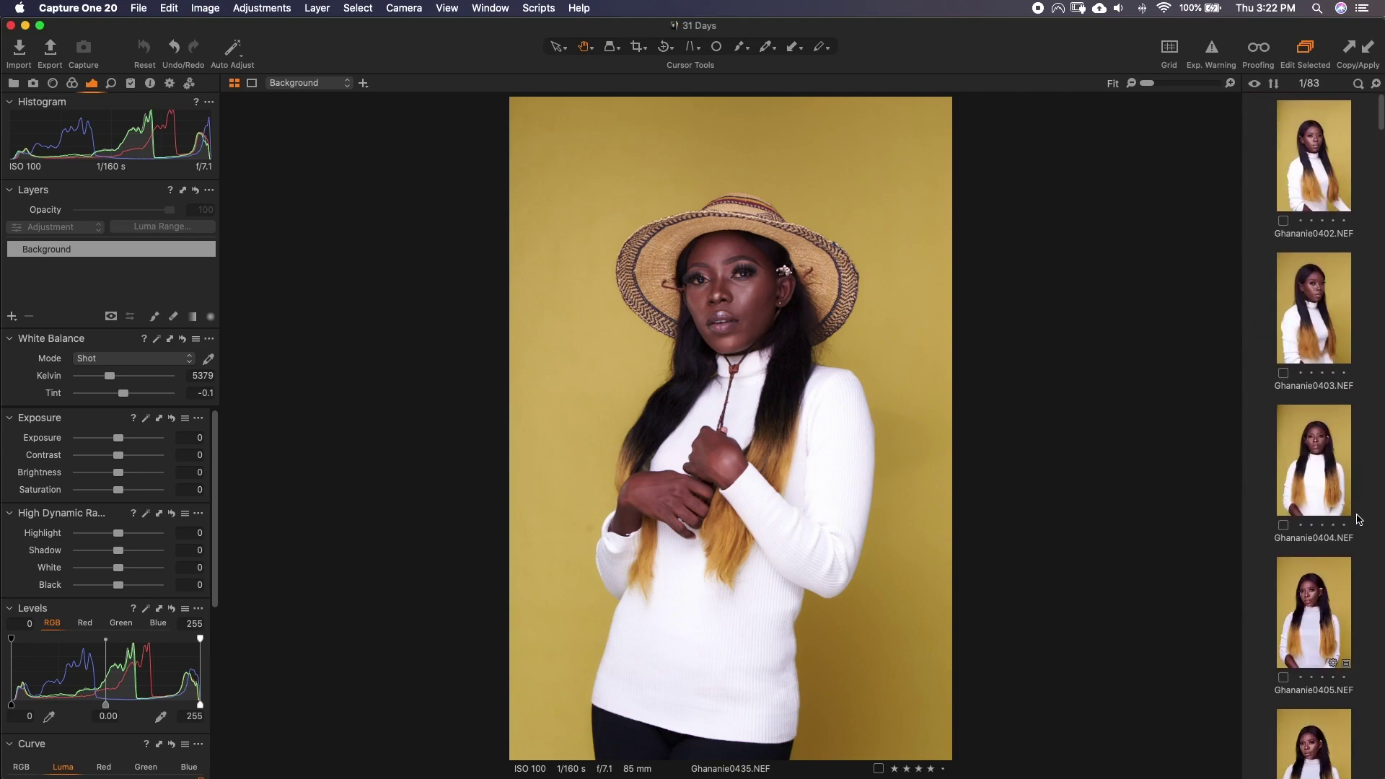
{"action": "left_click", "coordinate": [1314, 322]}
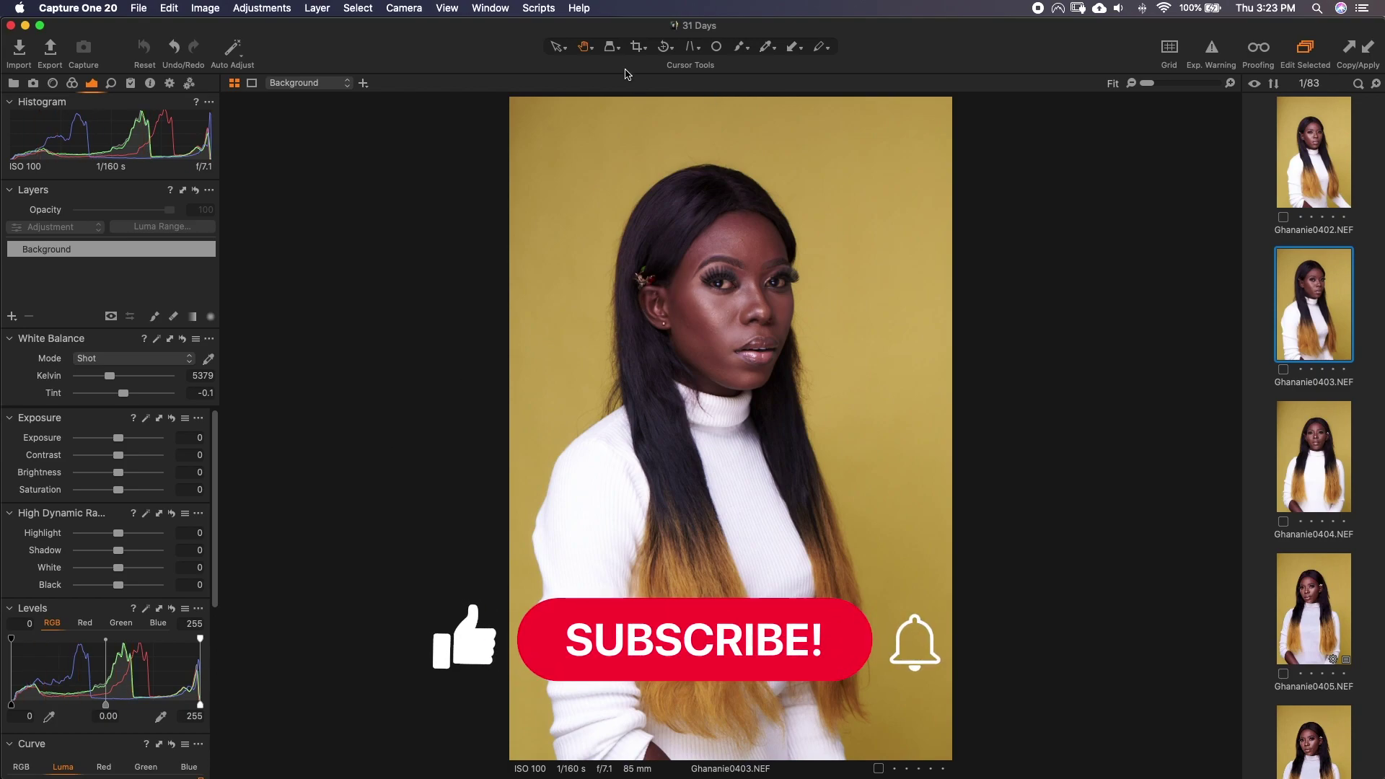
Step: Rotate Ghananie0403 counter-clockwise, shift the crop up, apply, then undo the rotated crop
{"action": "left_click", "coordinate": [642, 50]}
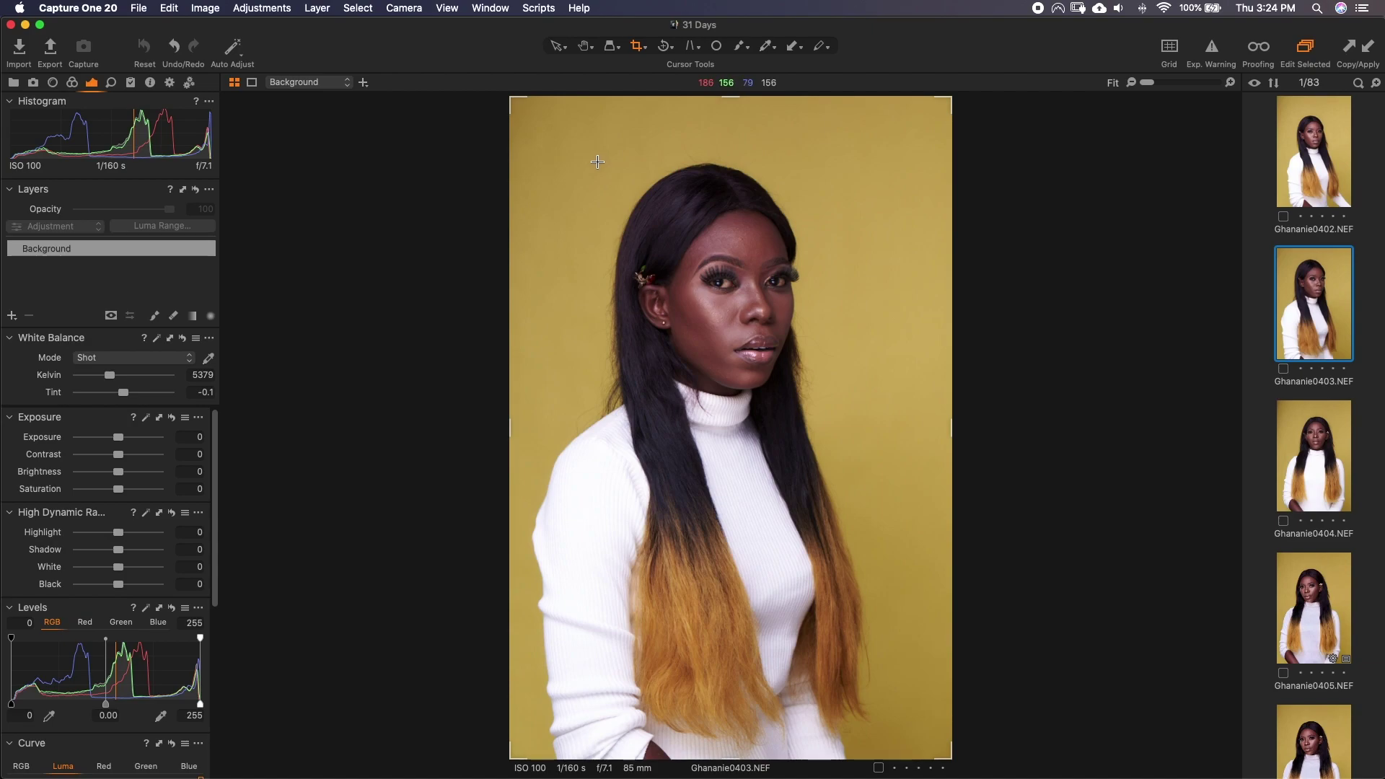
{"action": "left_click_drag", "start_coordinate": [599, 163], "coordinate": [557, 200]}
{"action": "left_click_drag", "start_coordinate": [762, 427], "coordinate": [749, 397]}
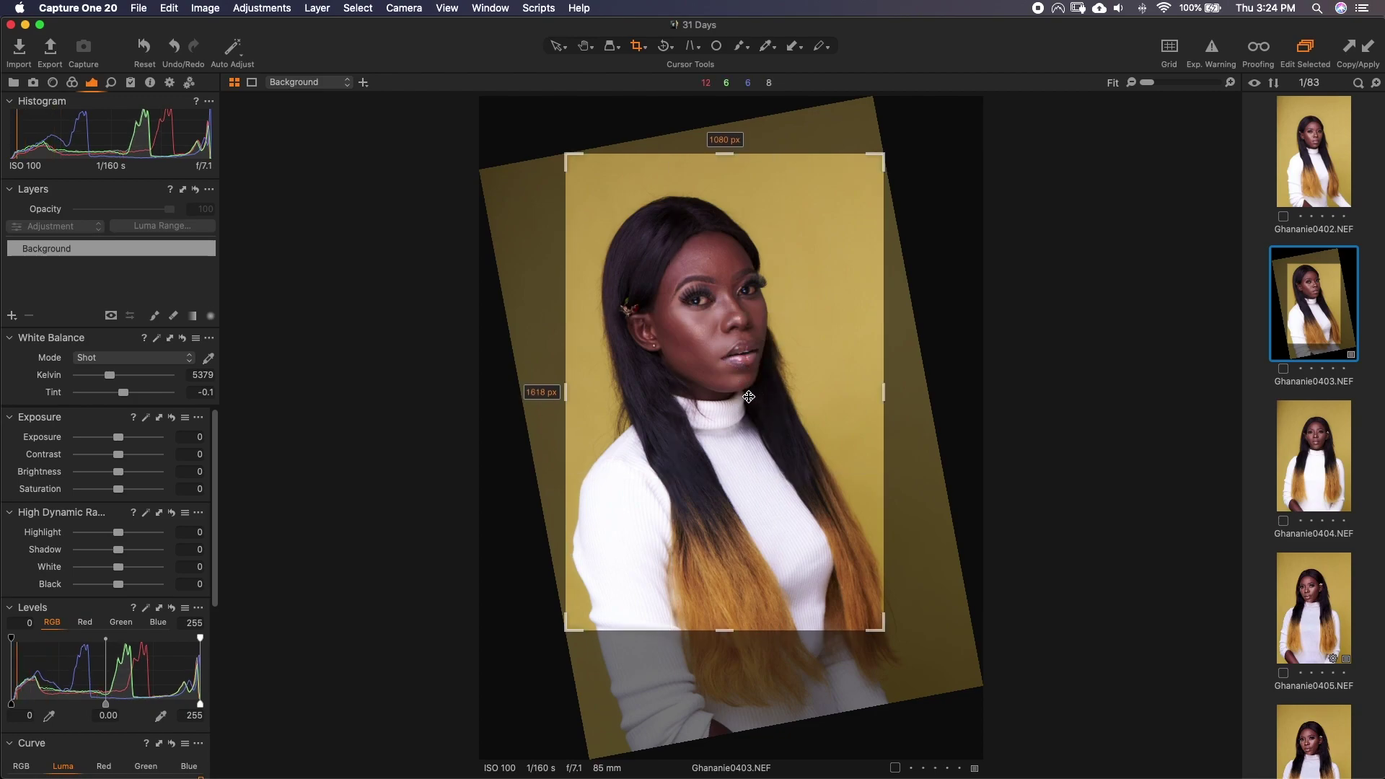
{"action": "key", "text": "h"}
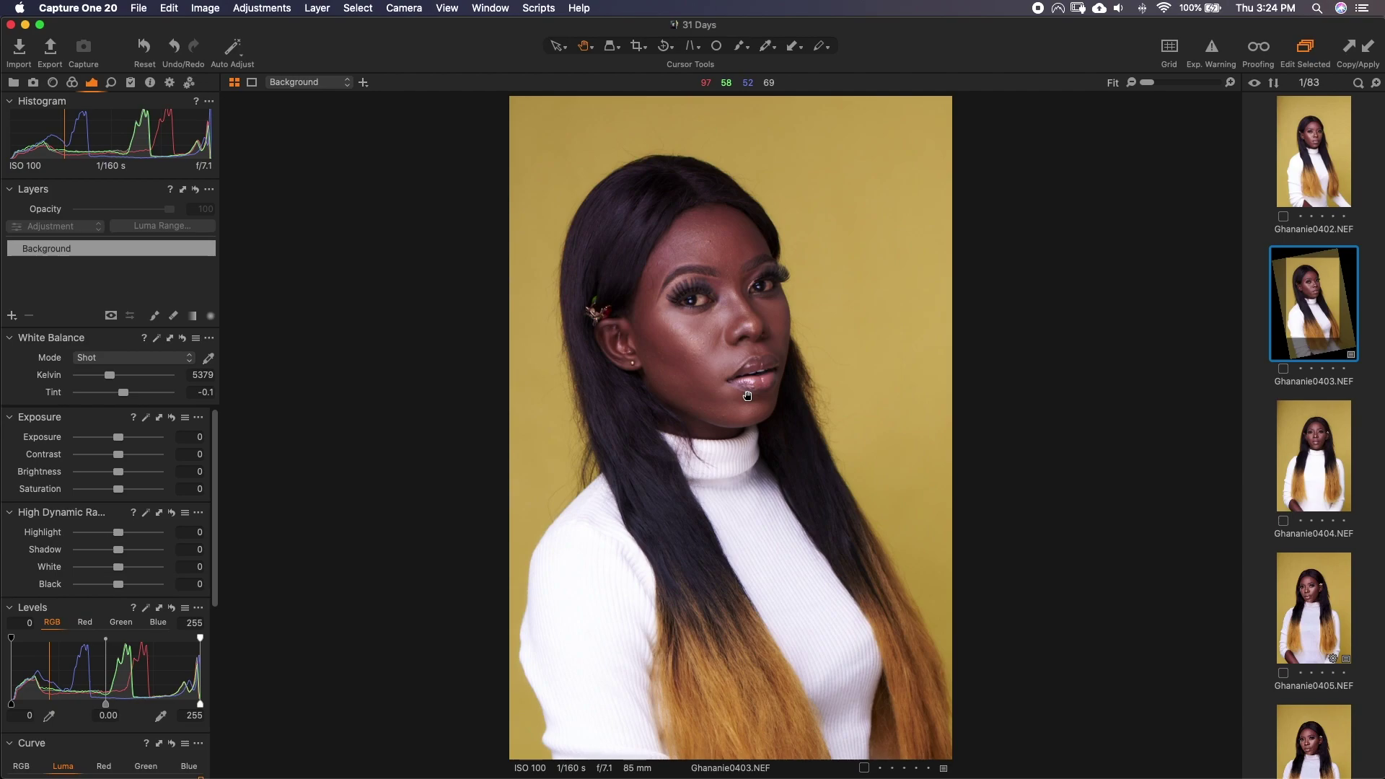
{"action": "key", "text": "super+z"}
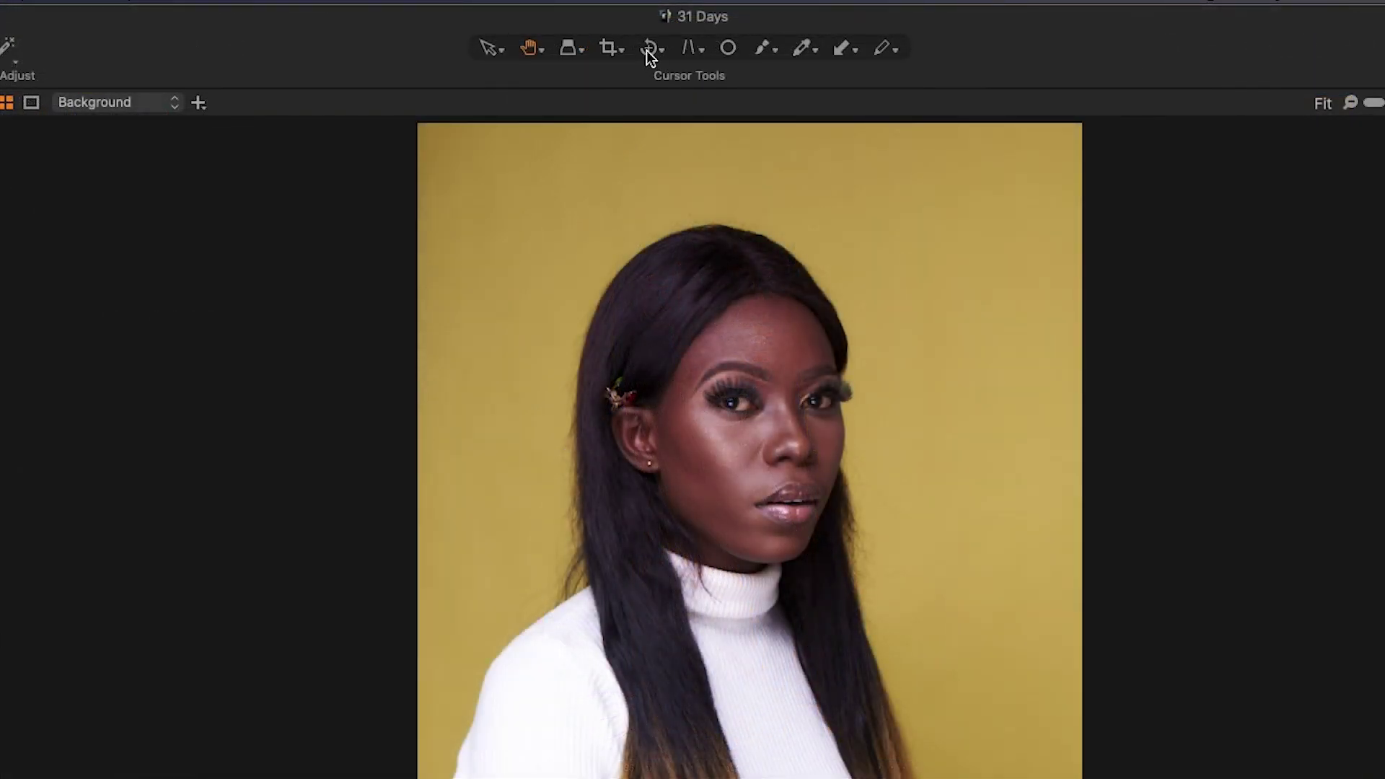
Step: Set the rotate tool to Straighten, draw a vertical line along the backdrop's left side, then undo
{"action": "left_click", "coordinate": [656, 54]}
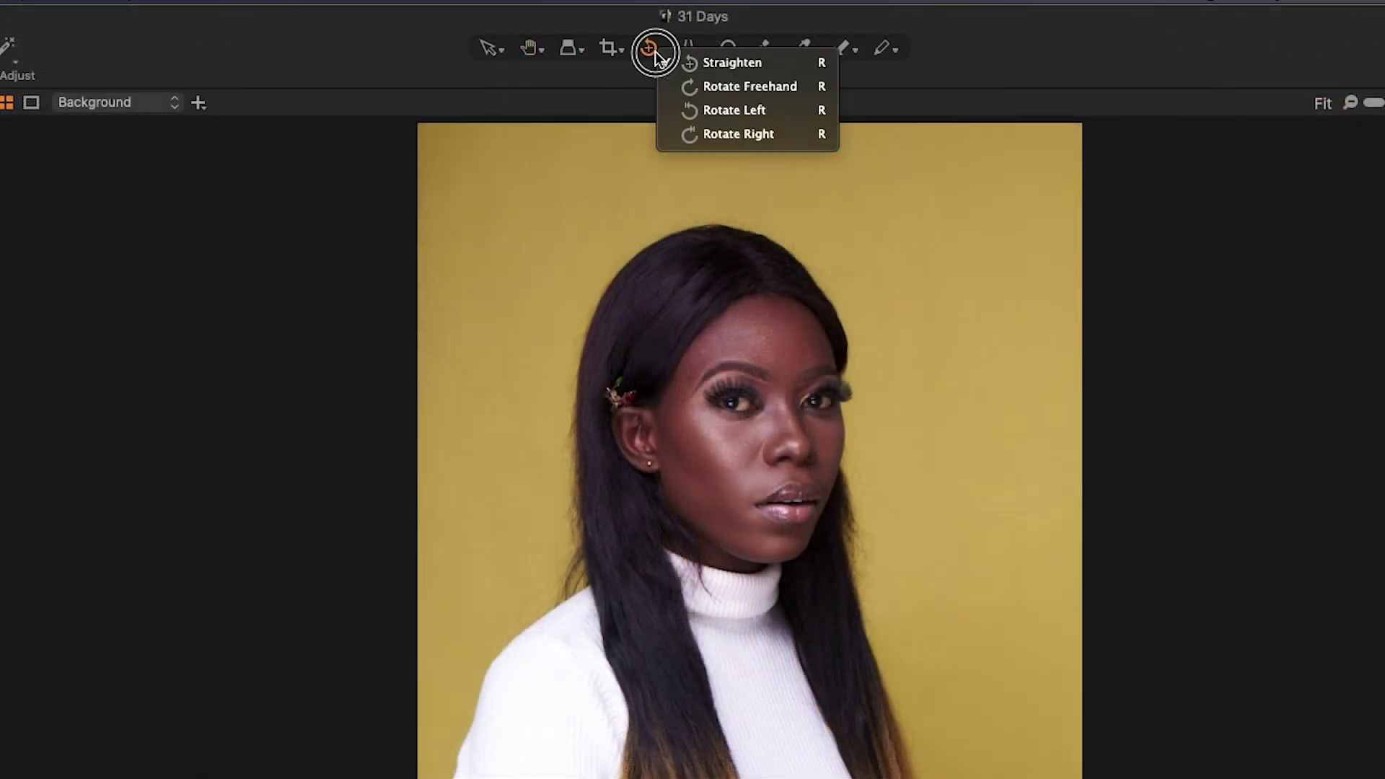
{"action": "left_click", "coordinate": [703, 70]}
{"action": "mouse_move", "coordinate": [703, 72]}
{"action": "left_mouse_down"}
{"action": "mouse_move", "coordinate": [695, 132]}
{"action": "mouse_move", "coordinate": [743, 141]}
{"action": "mouse_move", "coordinate": [761, 94]}
{"action": "mouse_move", "coordinate": [752, 66]}
{"action": "left_mouse_up"}
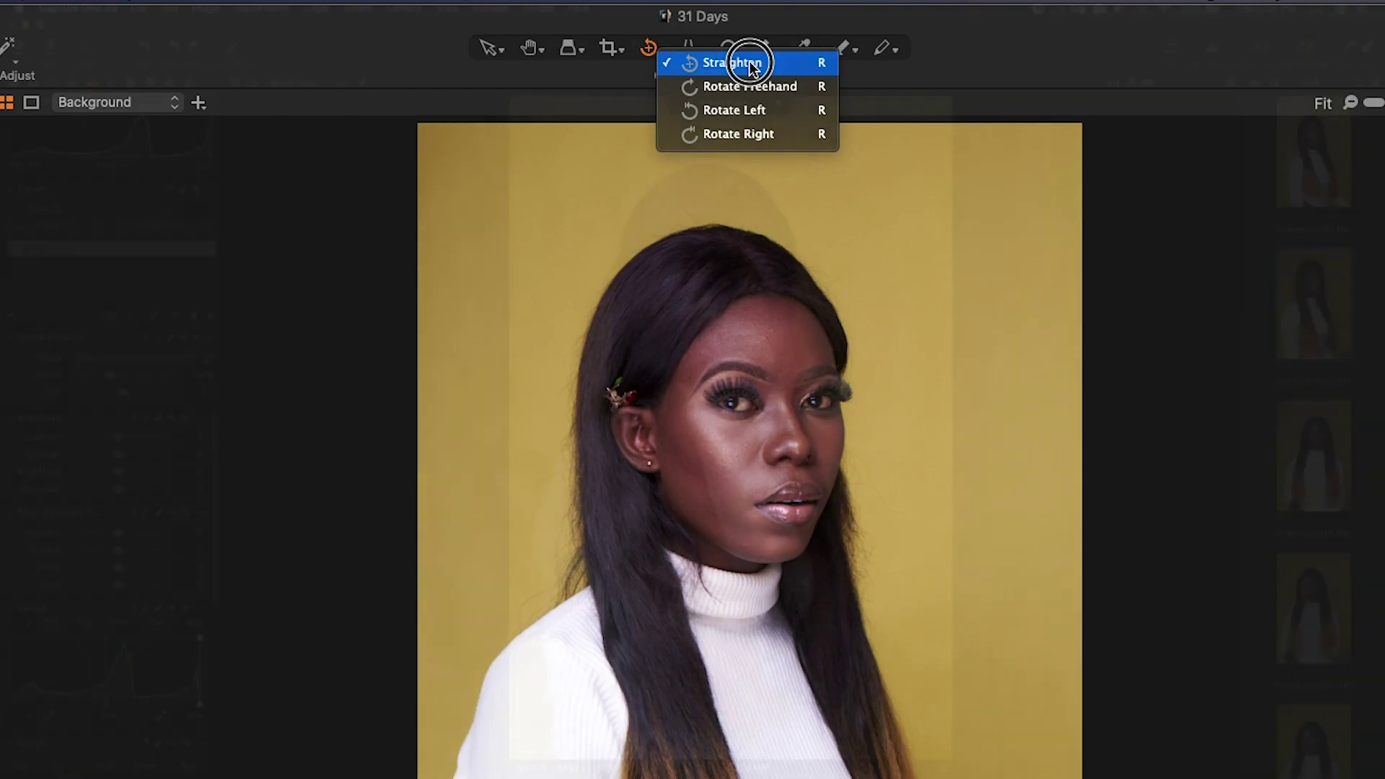
{"action": "left_click_drag", "start_coordinate": [752, 66], "coordinate": [752, 67]}
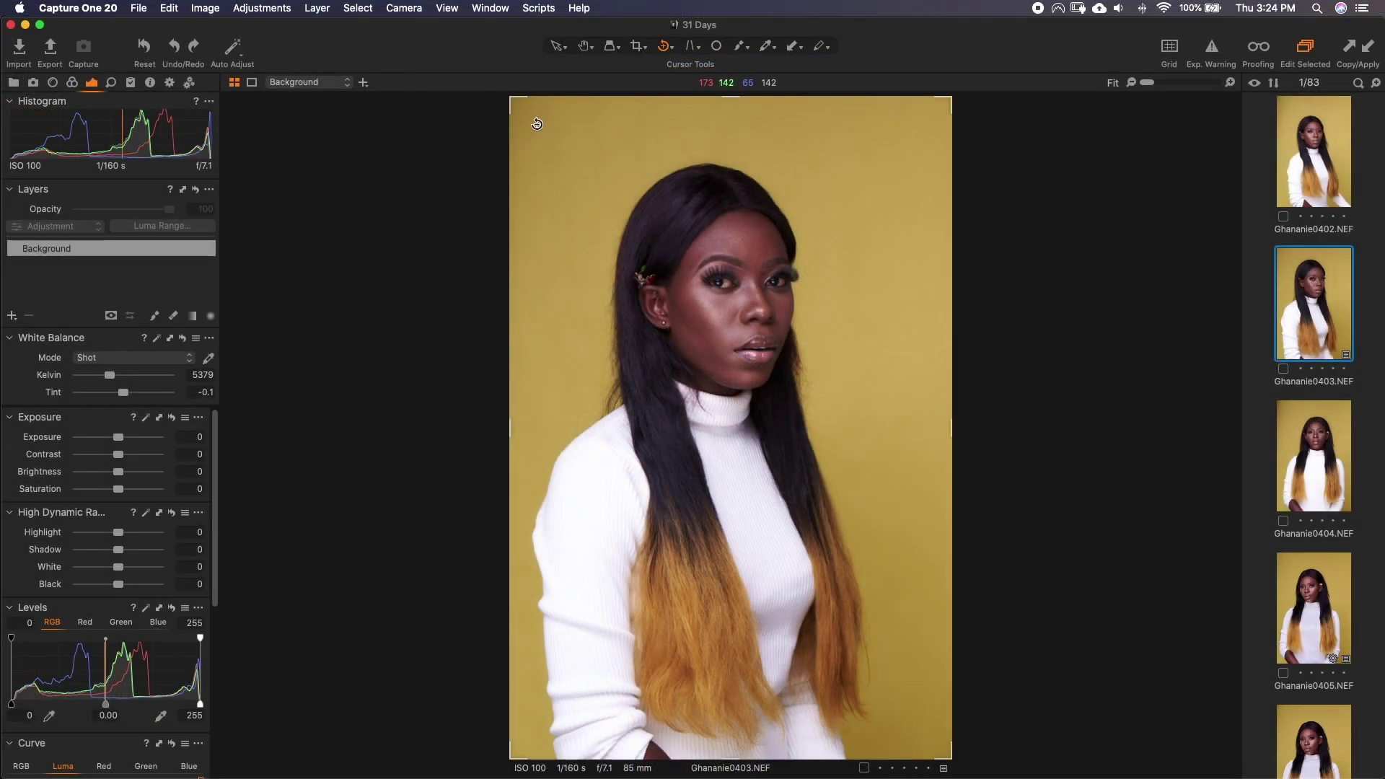
{"action": "left_click_drag", "start_coordinate": [525, 156], "coordinate": [526, 433]}
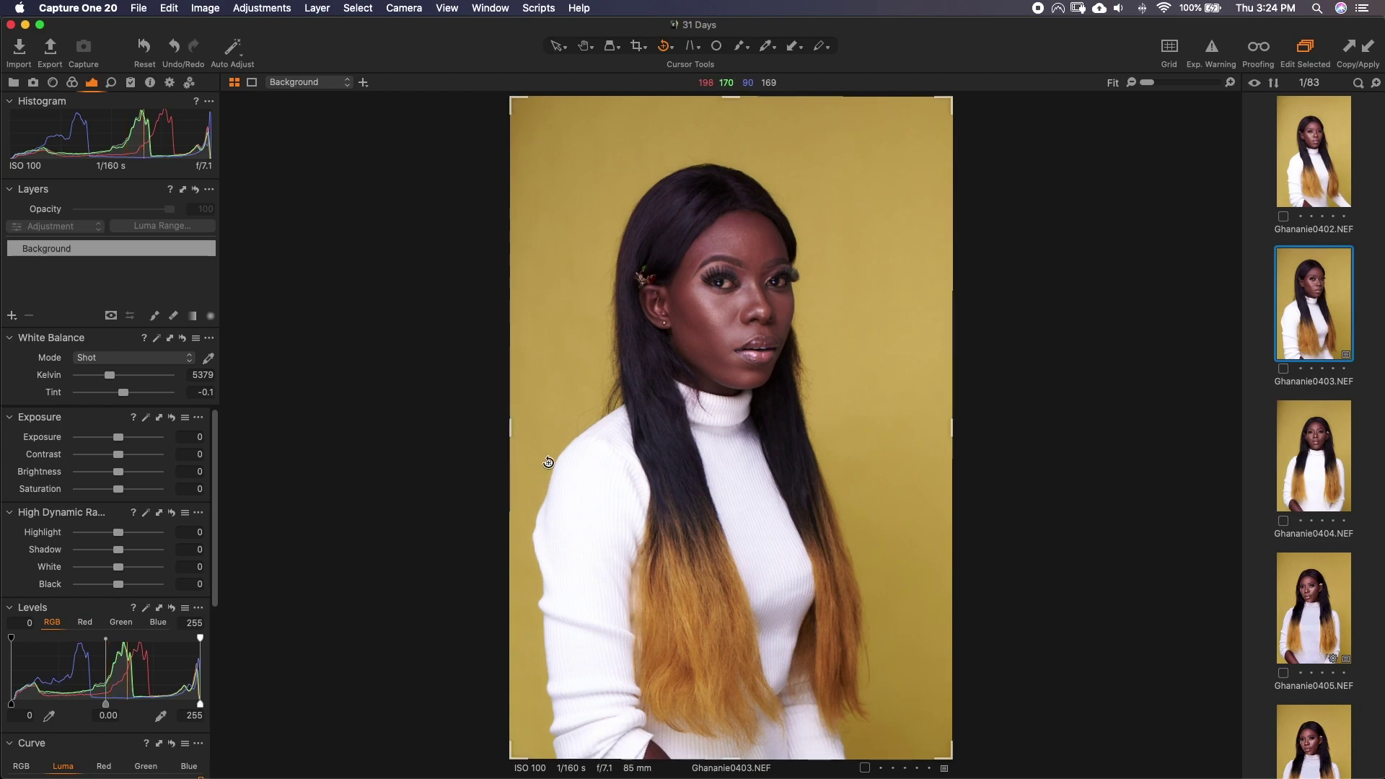
{"action": "key", "text": "super+z"}
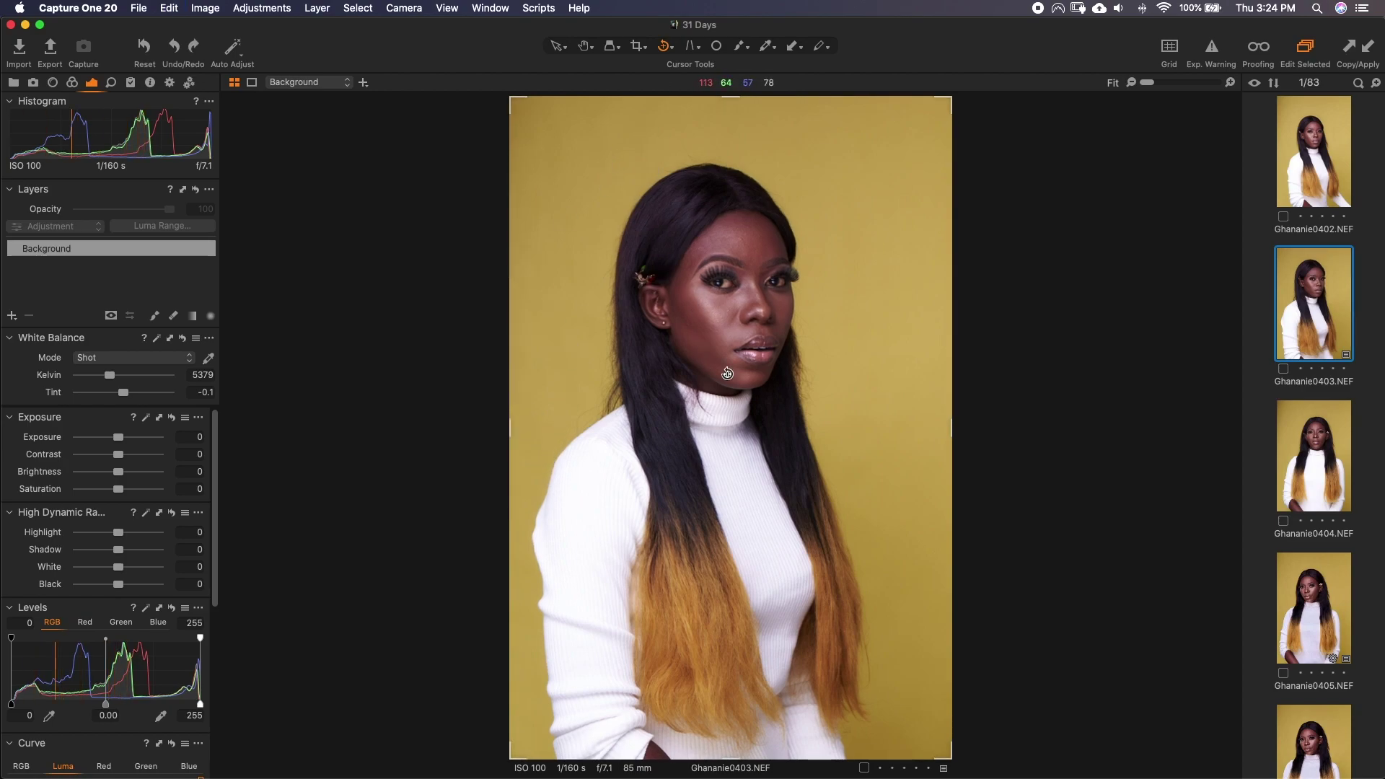
Step: Rotate the portrait freehand by eye, then undo the rotation
{"action": "left_click", "coordinate": [671, 50]}
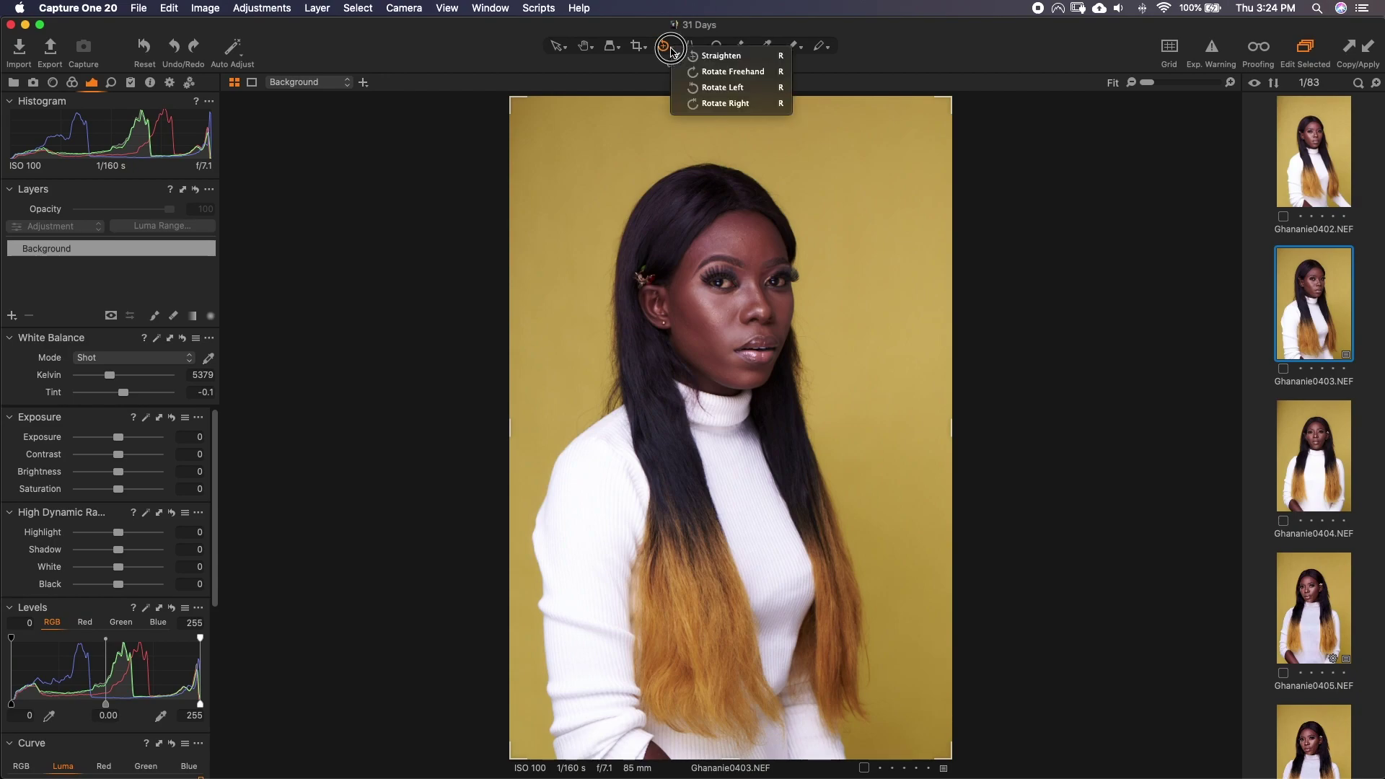
{"action": "left_click", "coordinate": [745, 78]}
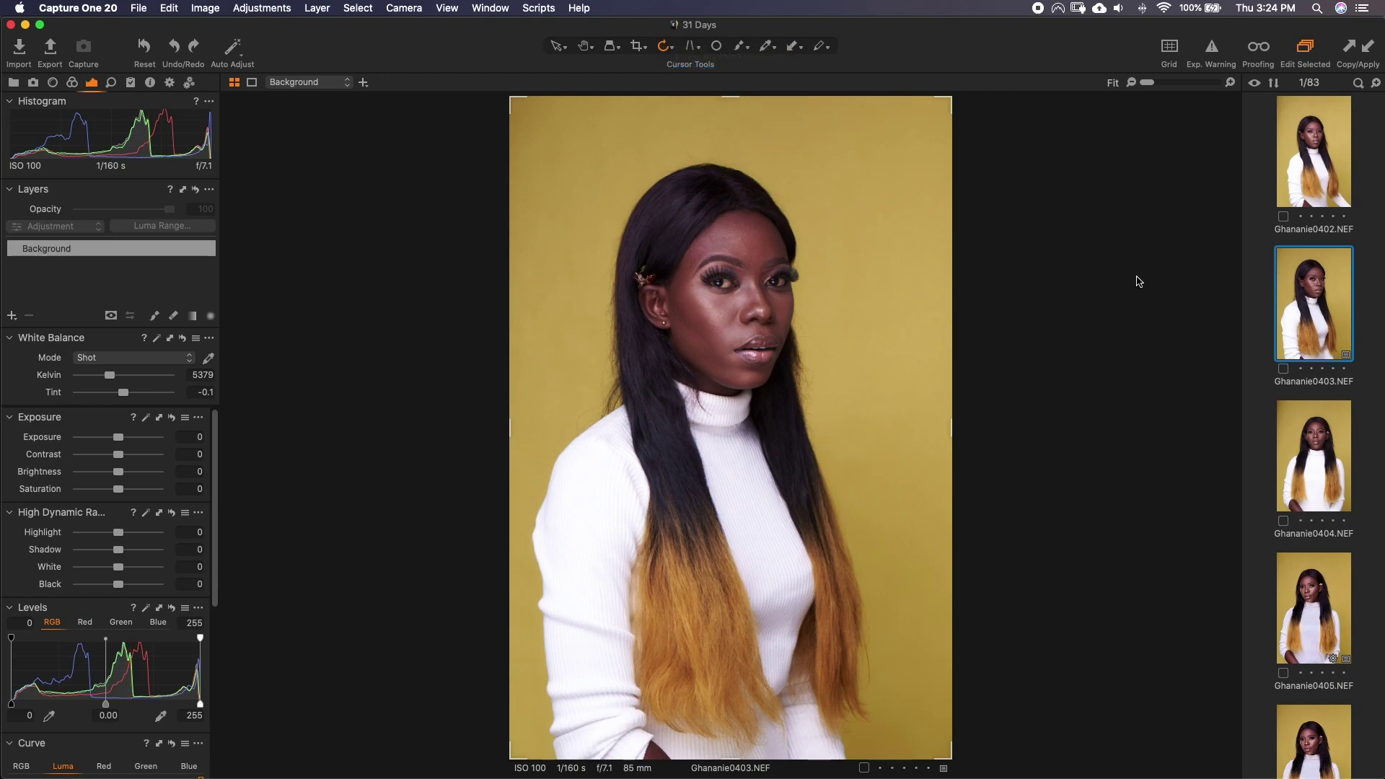
{"action": "left_click_drag", "start_coordinate": [872, 216], "coordinate": [776, 338]}
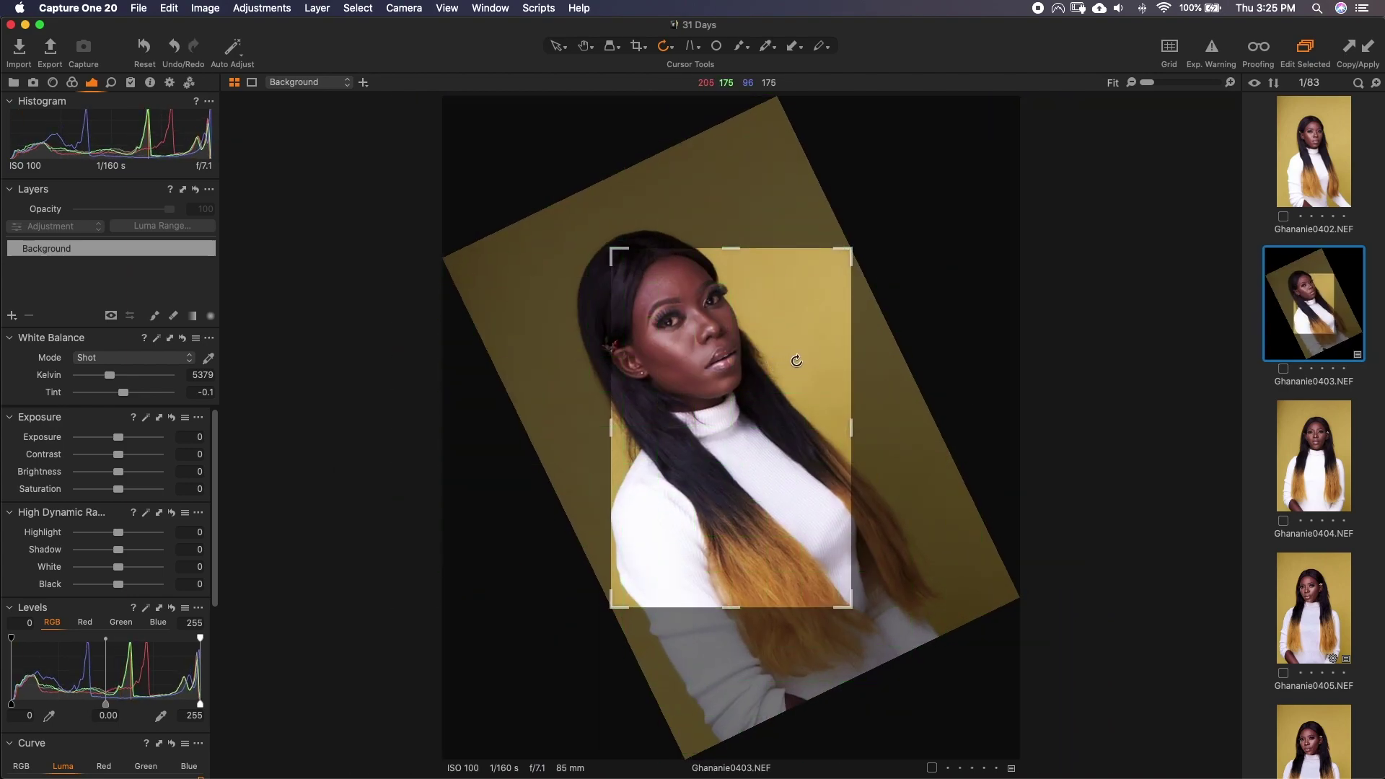
{"action": "key", "text": "super+z"}
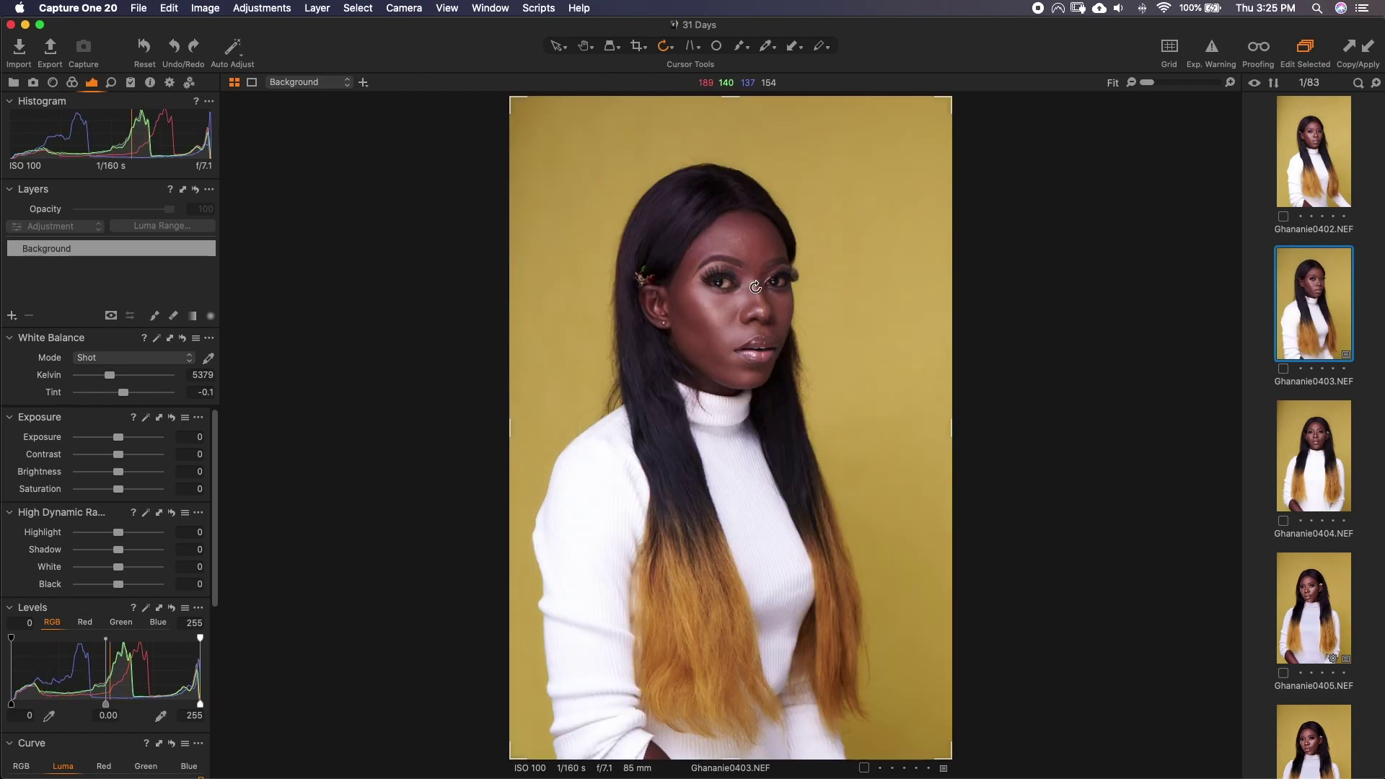
Step: Spin the portrait through clockwise quarter turns with Rotate Right until it is upright again
{"action": "left_click", "coordinate": [669, 49]}
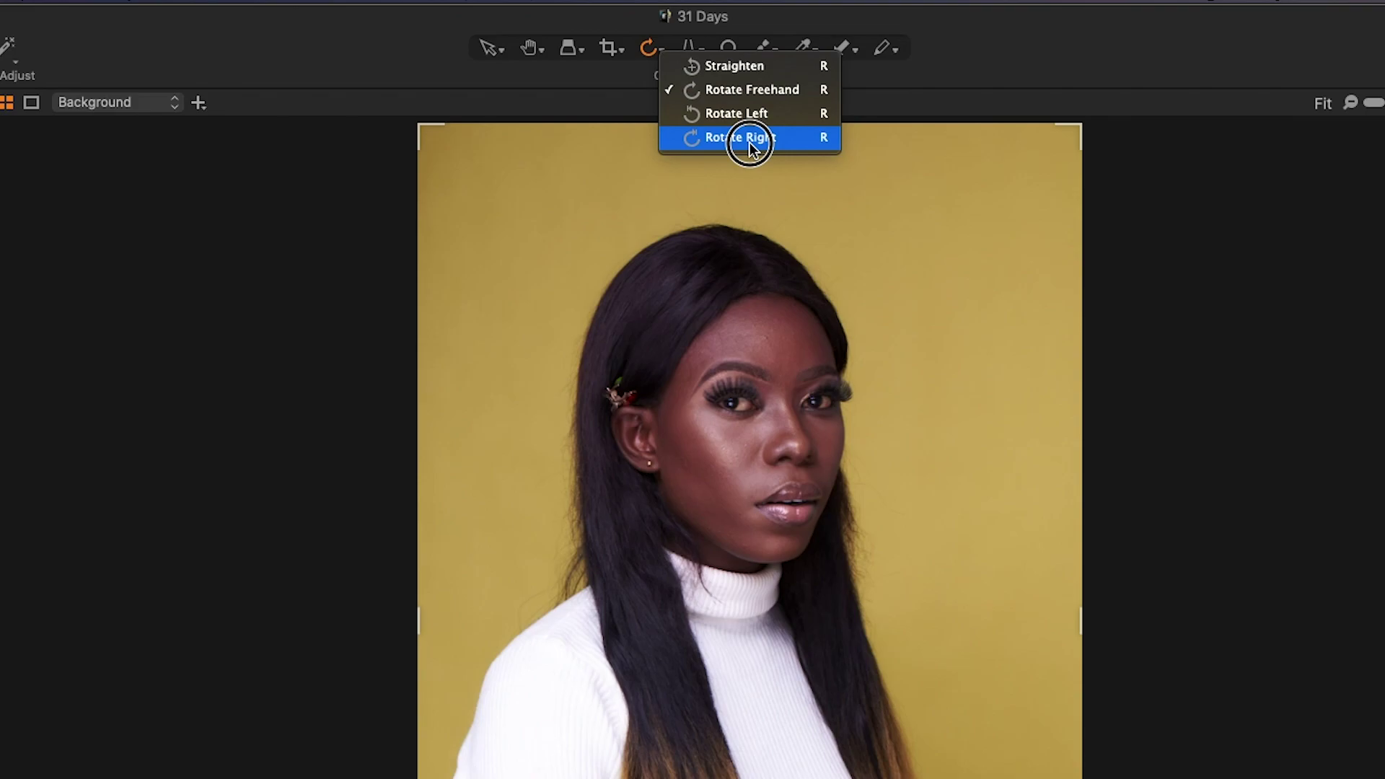
{"action": "left_click", "coordinate": [750, 139]}
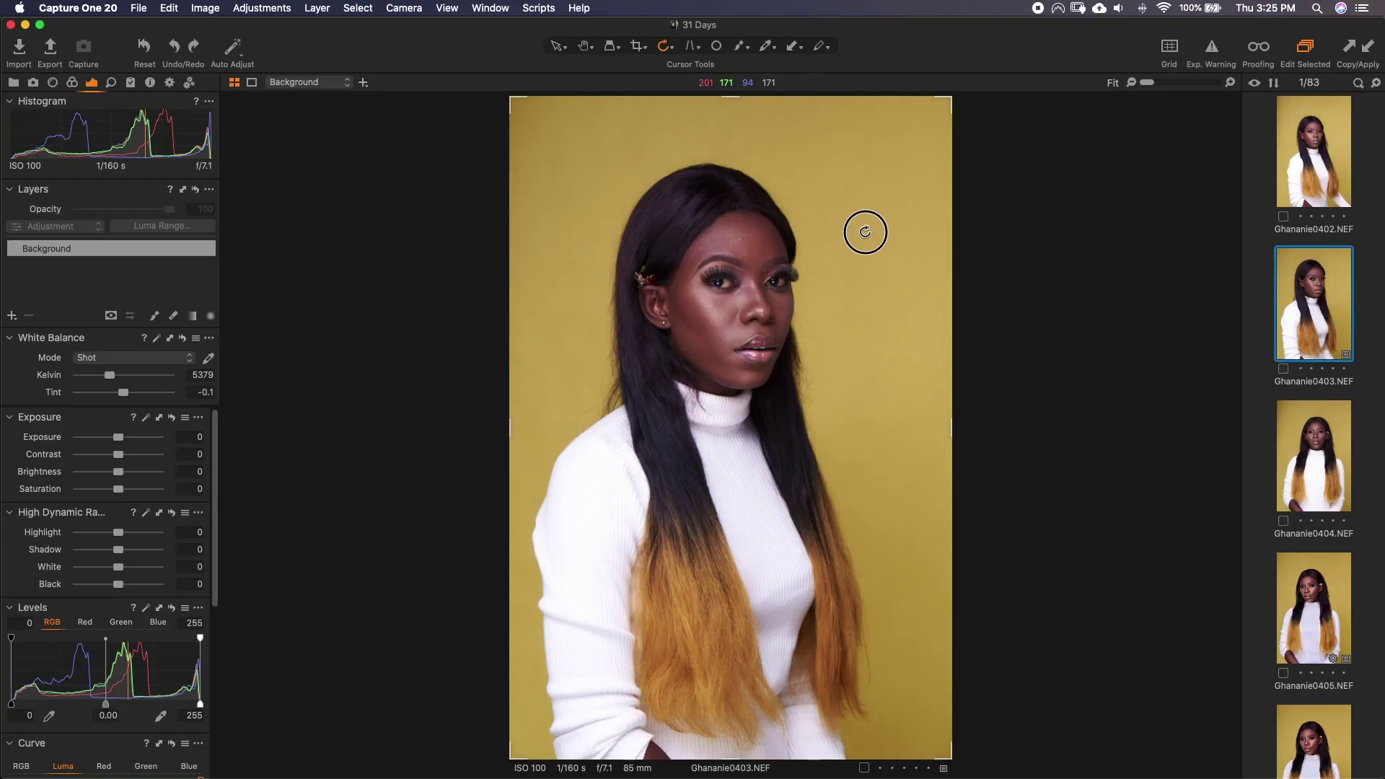
{"action": "left_click", "coordinate": [864, 231]}
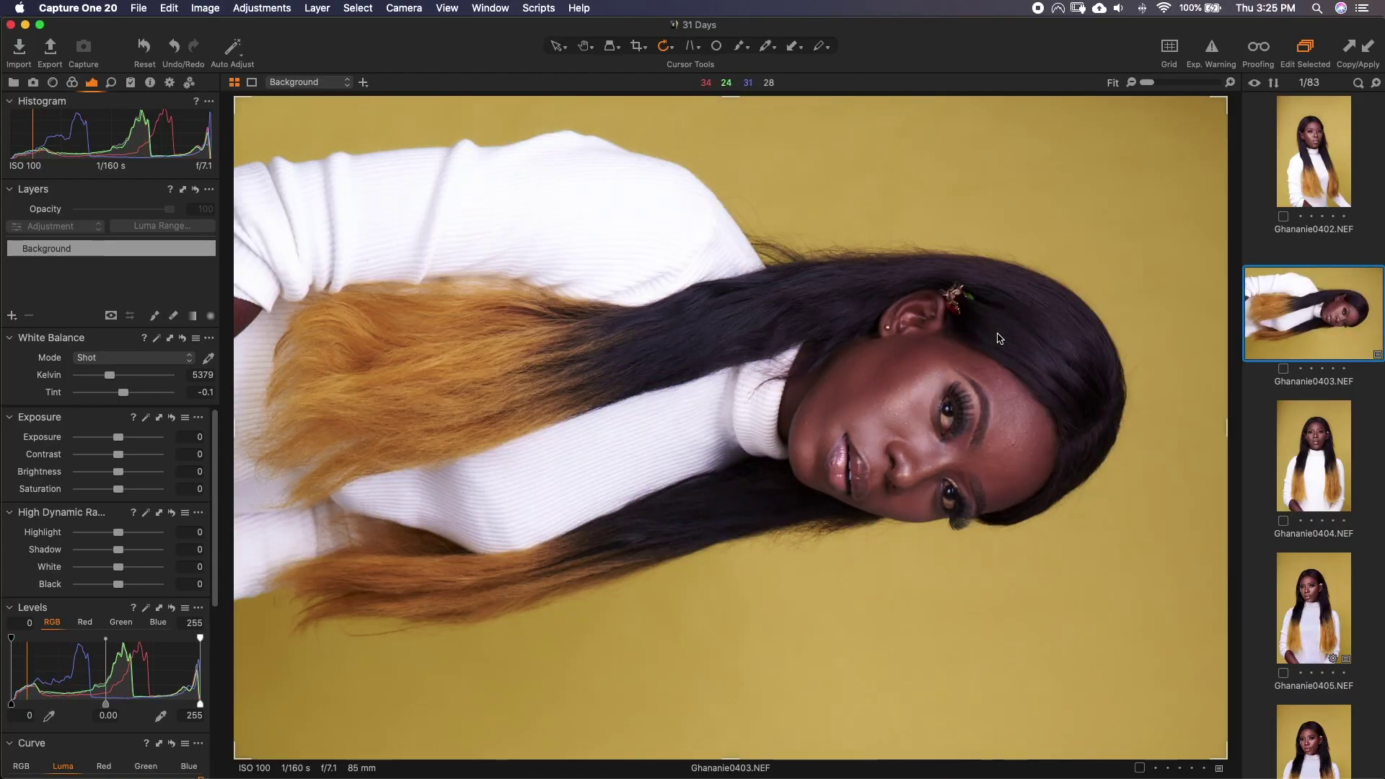
{"action": "left_click", "coordinate": [997, 336]}
{"action": "left_click", "coordinate": [878, 344]}
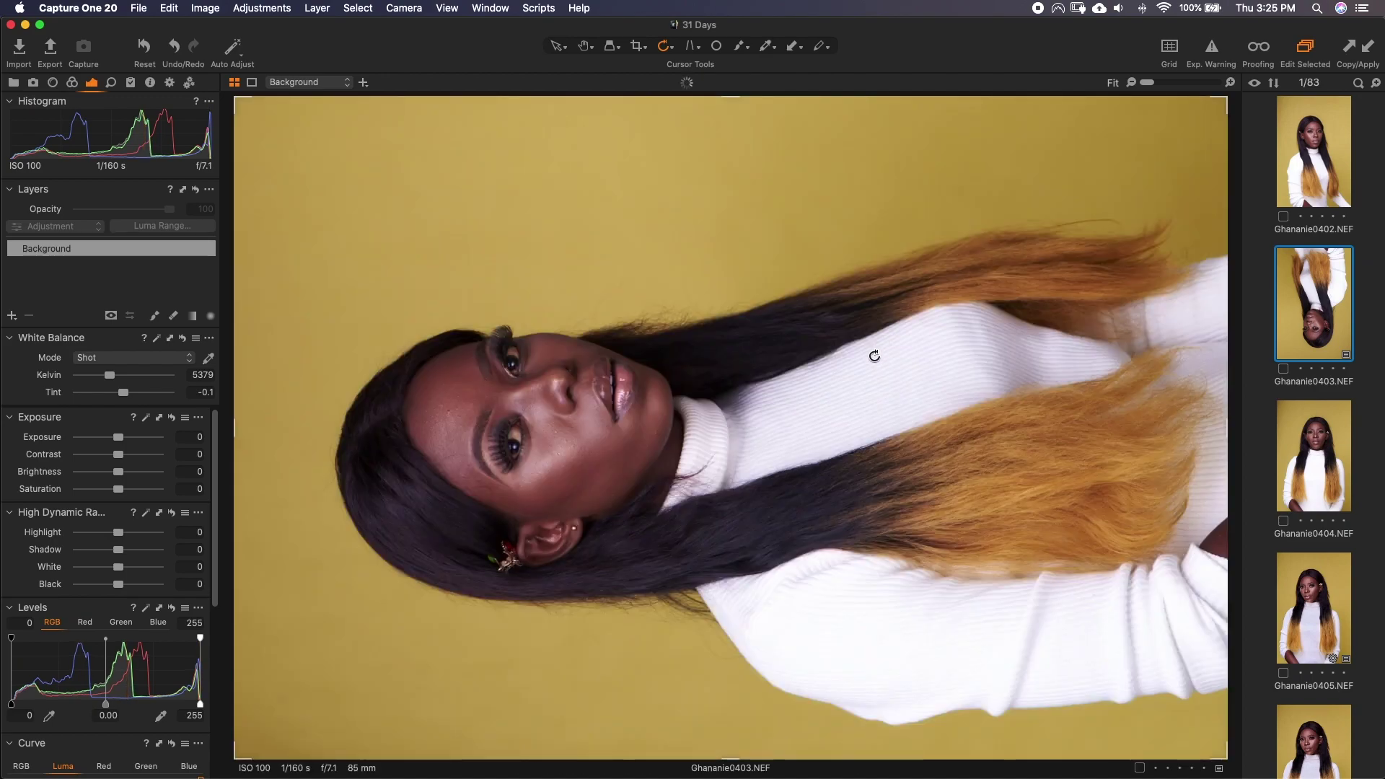
{"action": "left_click", "coordinate": [905, 351]}
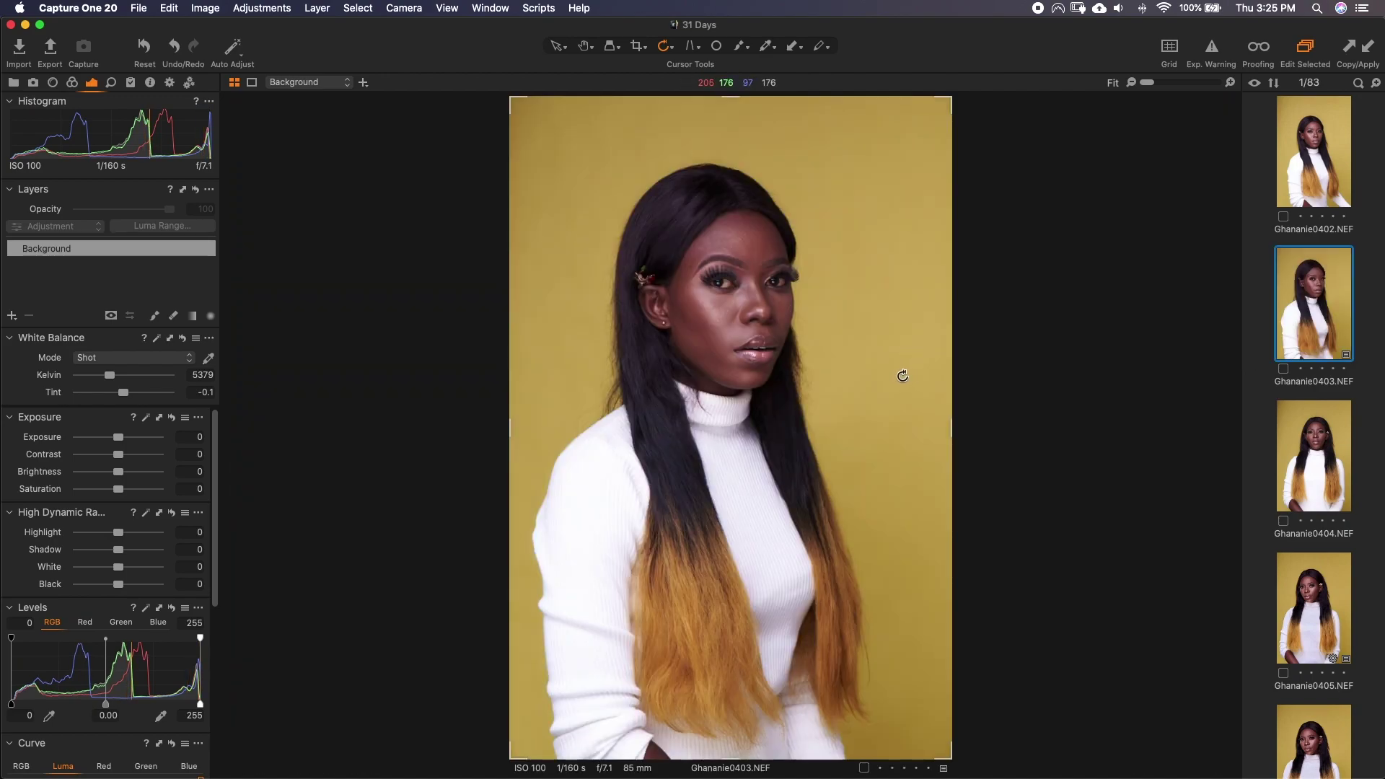
{"action": "left_click", "coordinate": [903, 380]}
{"action": "left_click", "coordinate": [906, 395]}
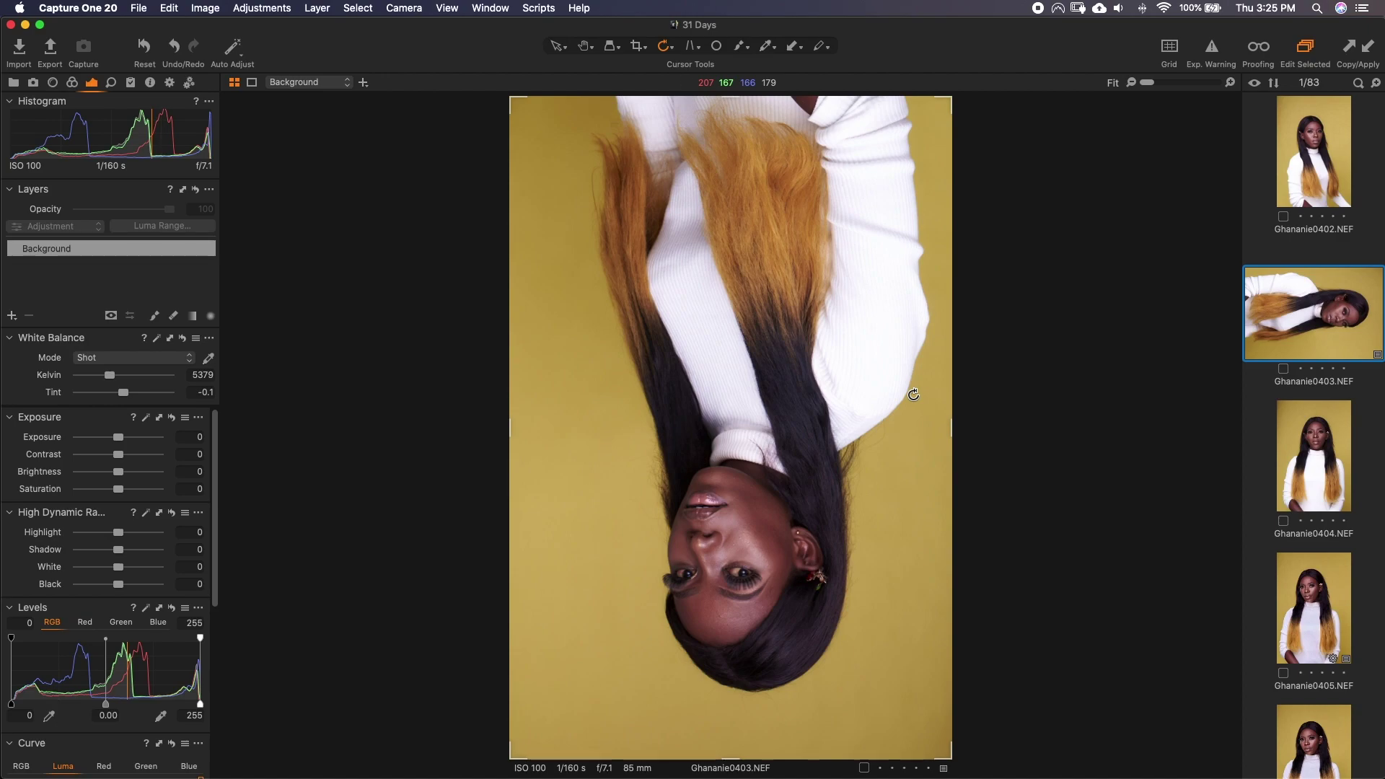
{"action": "left_click", "coordinate": [900, 396]}
{"action": "left_click", "coordinate": [902, 399]}
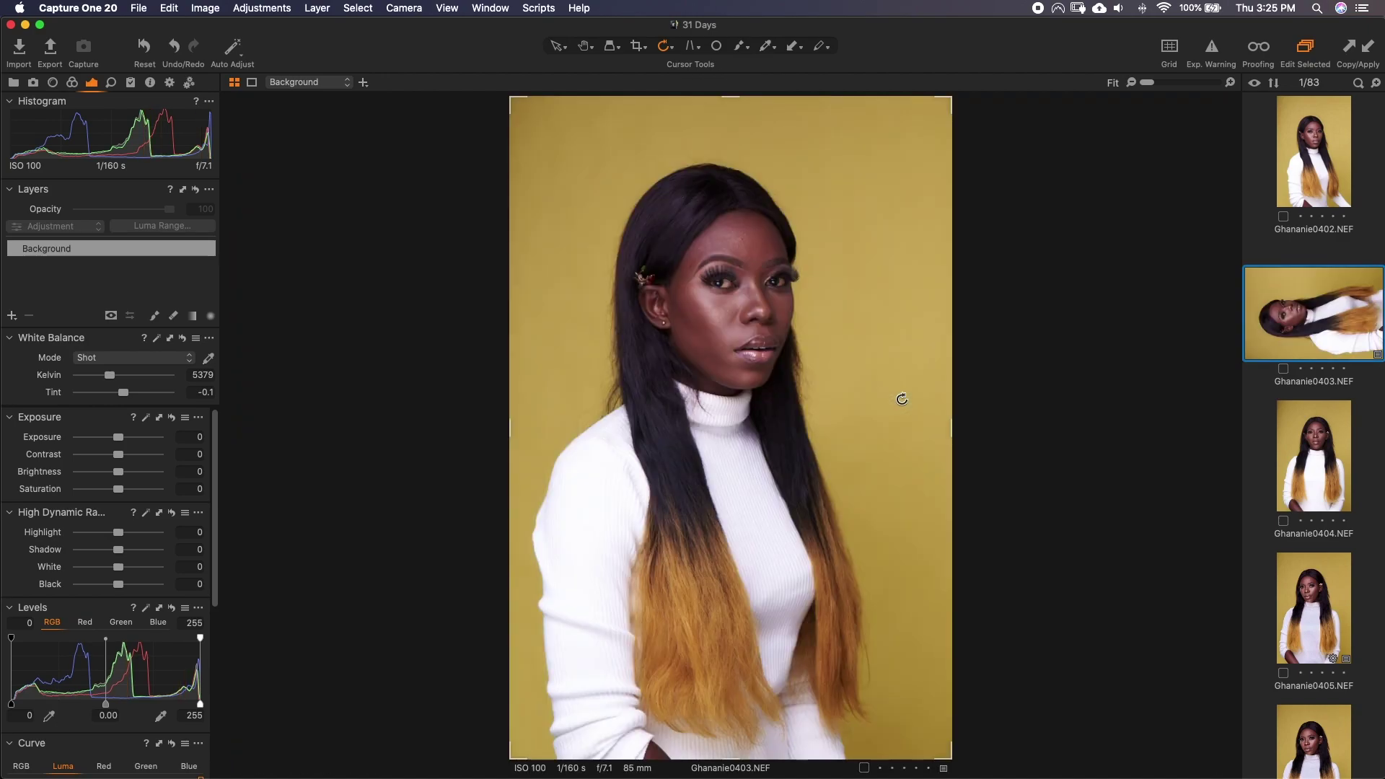
Step: Turn it back upright with Rotate Left quarter turns, then reselect Rotate Freehand
{"action": "left_click", "coordinate": [668, 54]}
{"action": "left_click", "coordinate": [721, 89]}
{"action": "left_click", "coordinate": [854, 314]}
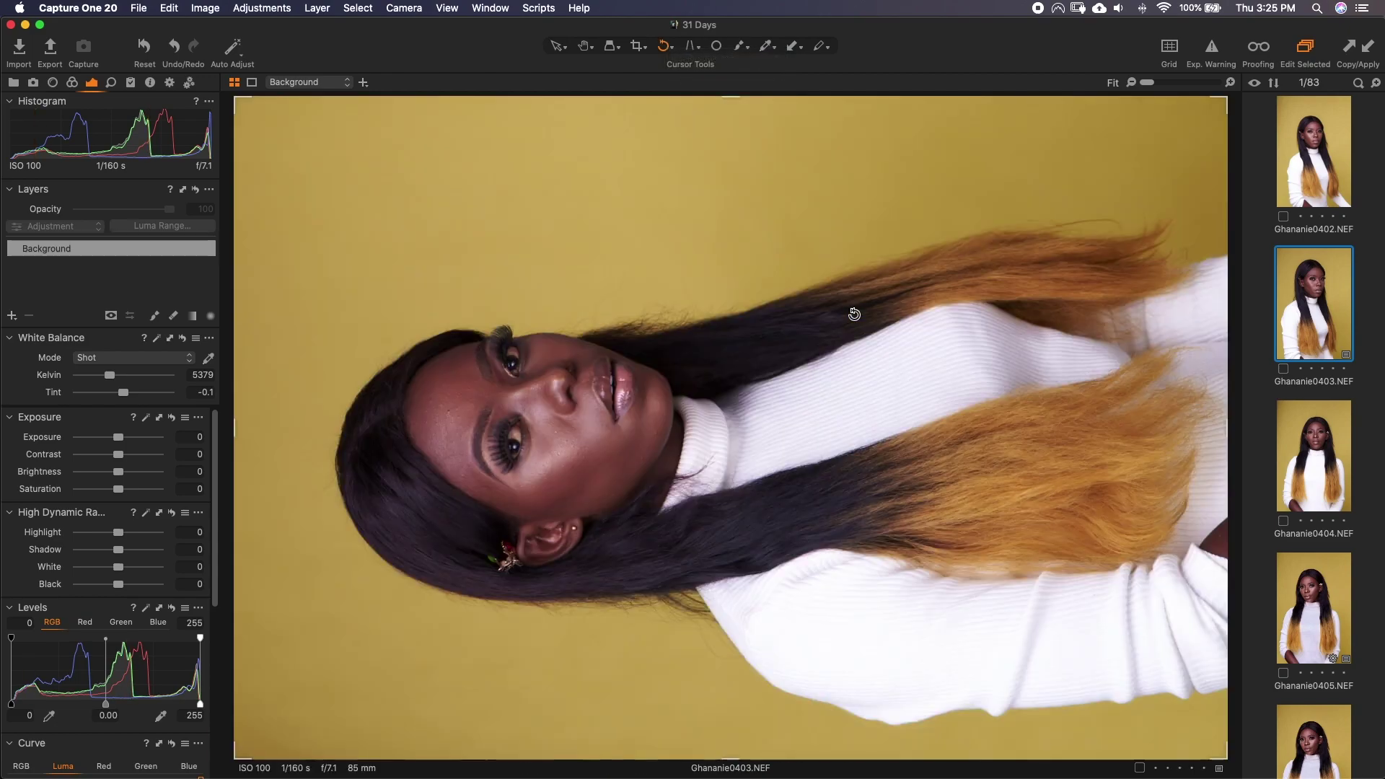
{"action": "left_click", "coordinate": [805, 334]}
{"action": "left_click", "coordinate": [812, 346]}
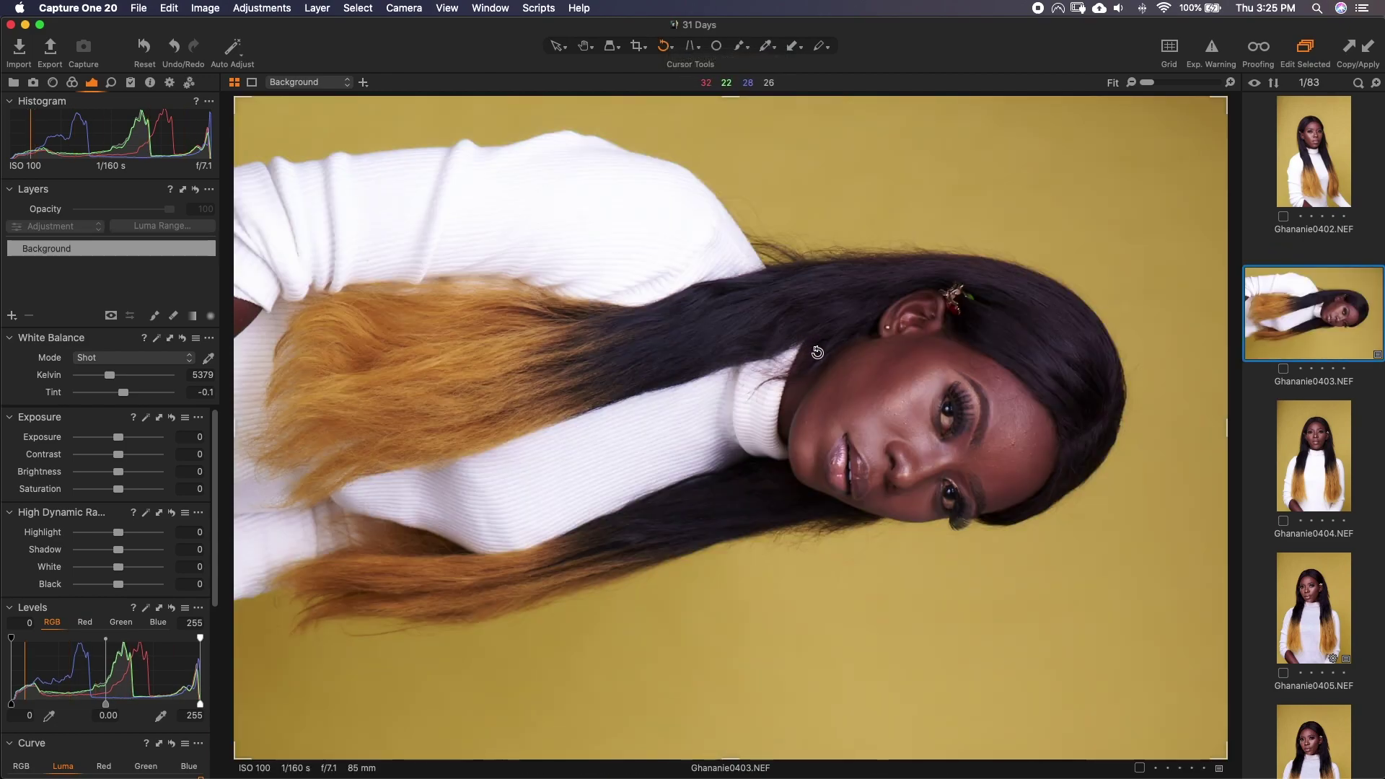
{"action": "left_click", "coordinate": [817, 352]}
{"action": "left_click", "coordinate": [660, 52]}
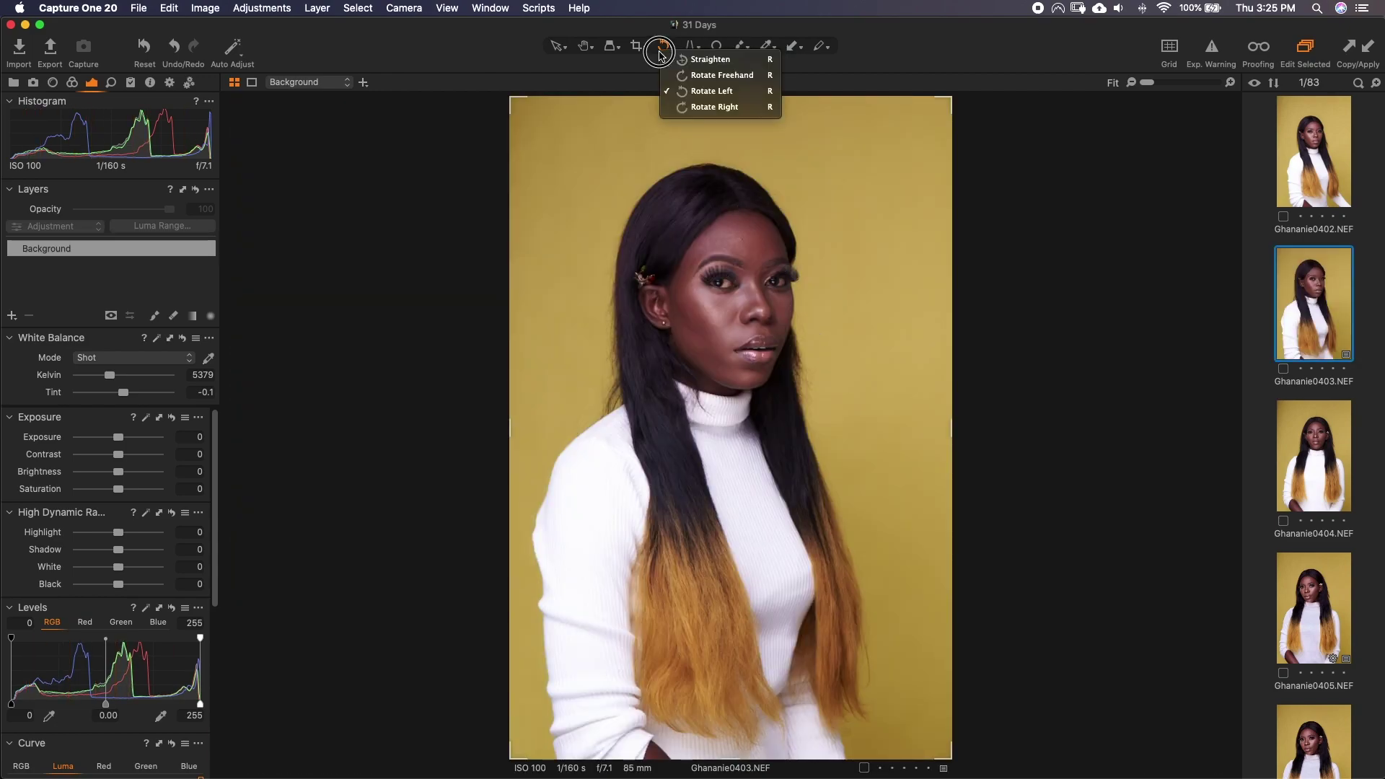
{"action": "left_click", "coordinate": [698, 76]}
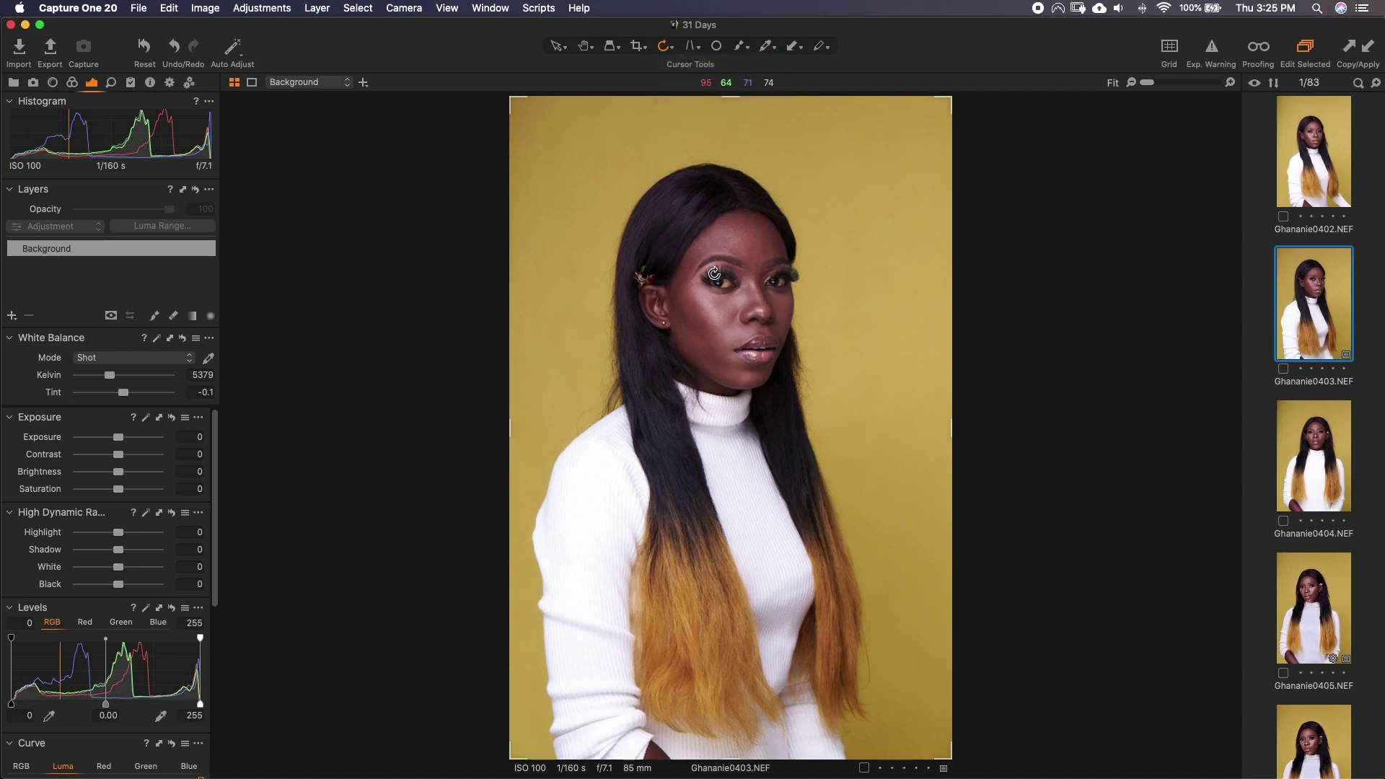
Step: Try freely rotating the photo under the crop frame, then undo the rotation
{"action": "mouse_move", "coordinate": [858, 289]}
{"action": "left_mouse_down"}
{"action": "mouse_move", "coordinate": [892, 329]}
{"action": "mouse_move", "coordinate": [835, 284]}
{"action": "mouse_move", "coordinate": [776, 272]}
{"action": "left_mouse_up"}
{"action": "left_click_drag", "start_coordinate": [639, 48], "coordinate": [638, 64]}
{"action": "left_click", "coordinate": [638, 47]}
{"action": "mouse_move", "coordinate": [885, 232]}
{"action": "left_mouse_down"}
{"action": "mouse_move", "coordinate": [875, 223]}
{"action": "mouse_move", "coordinate": [874, 257]}
{"action": "left_mouse_up"}
{"action": "key", "text": "cmd+z"}
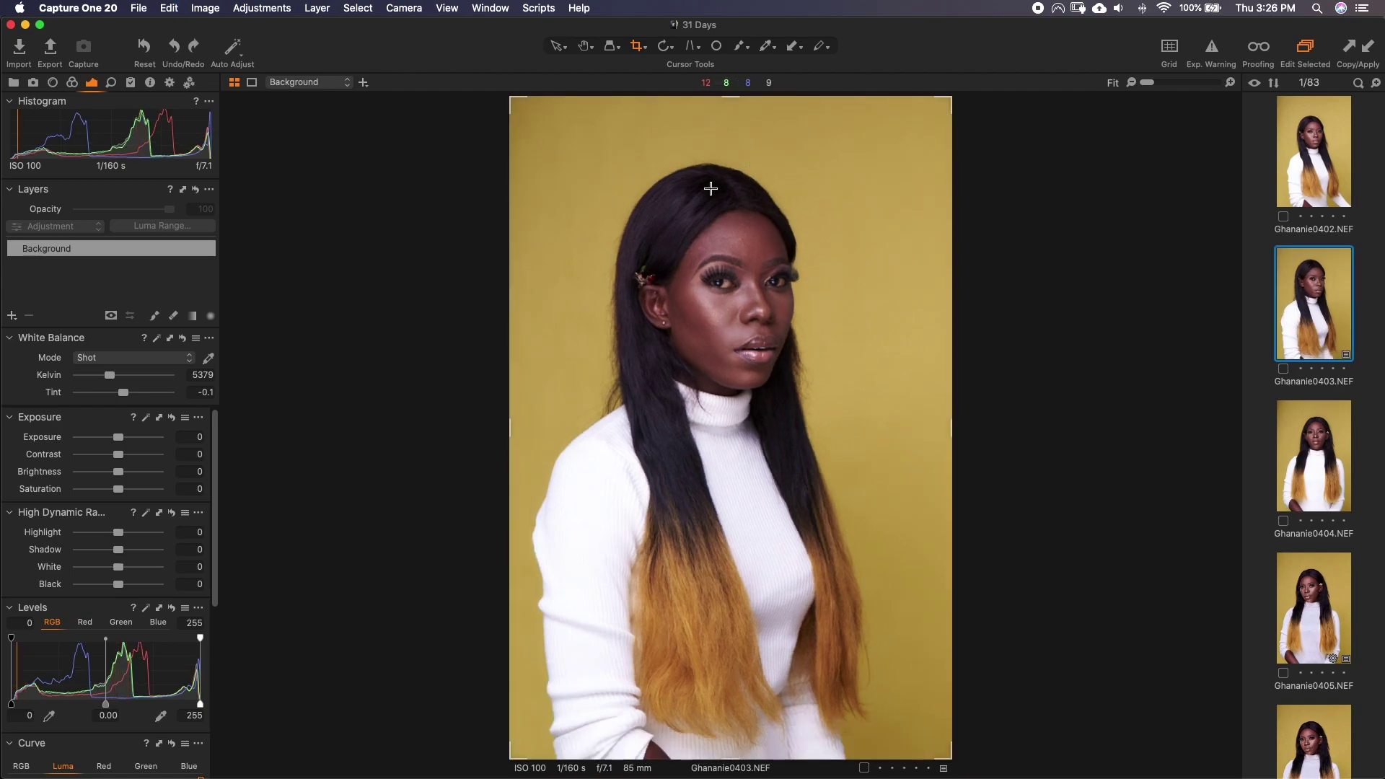
Step: Snap a 4x5 crop to 1080 × 1350 px, then undo it
{"action": "left_click", "coordinate": [642, 49]}
{"action": "left_click", "coordinate": [639, 47]}
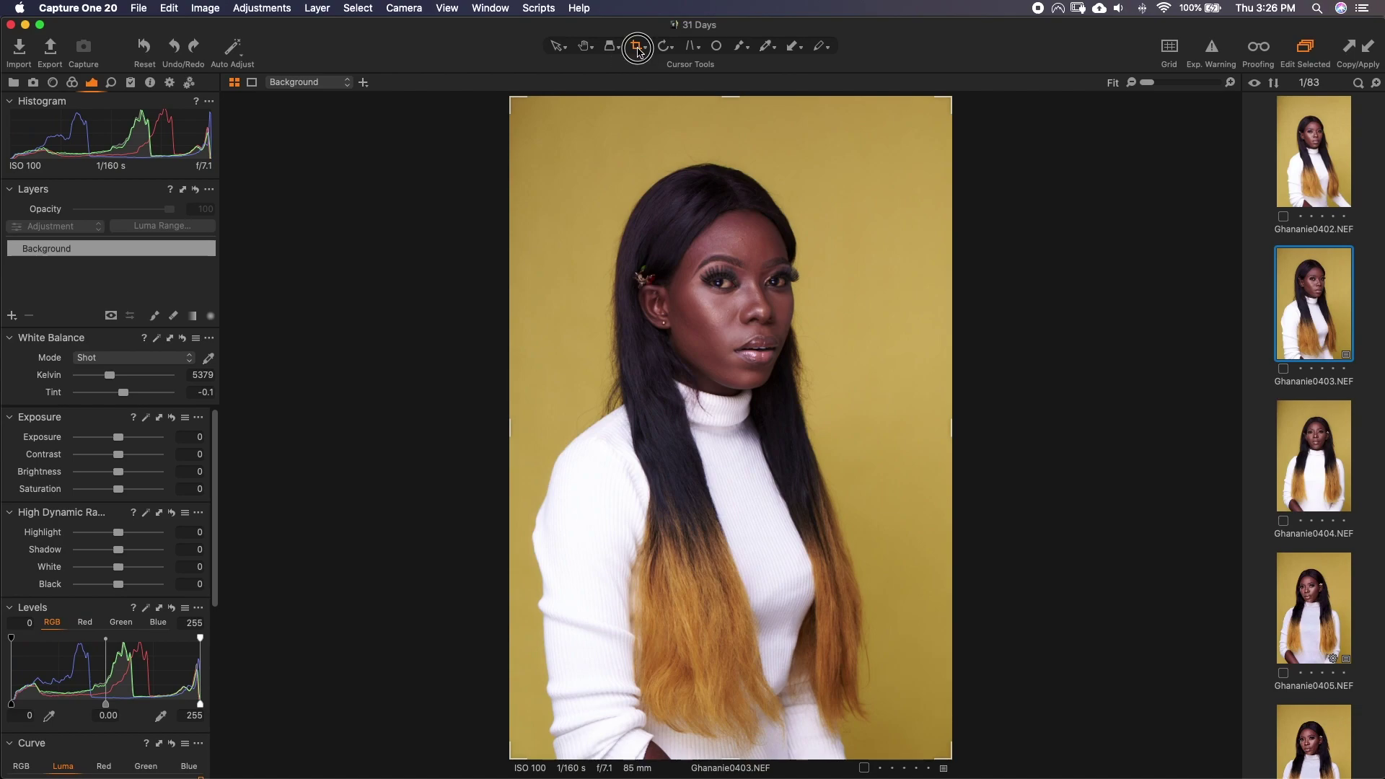
{"action": "left_click", "coordinate": [659, 189]}
{"action": "left_click", "coordinate": [951, 97]}
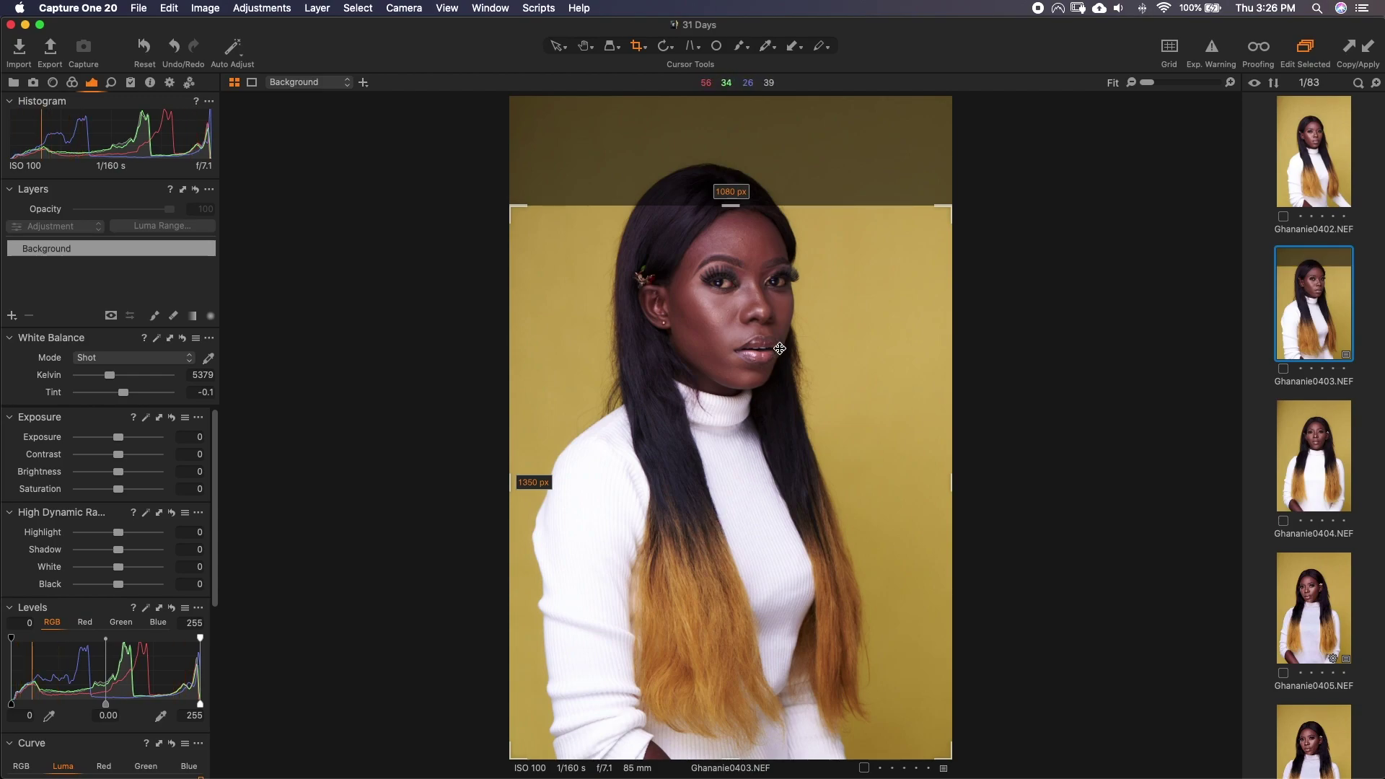
{"action": "key", "text": "super+z"}
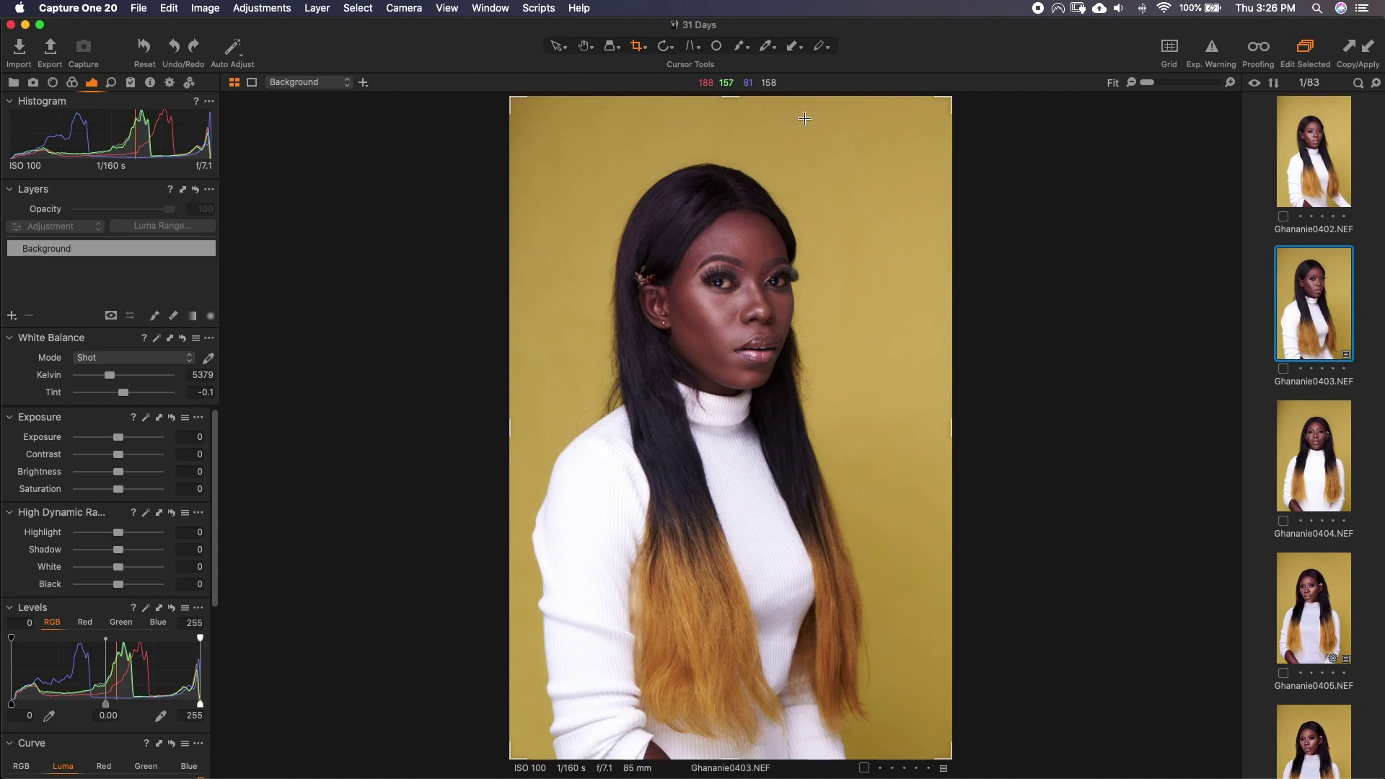
Step: Apply an Unconstrained crop trimming the top and right edges, then undo it
{"action": "left_click", "coordinate": [639, 46]}
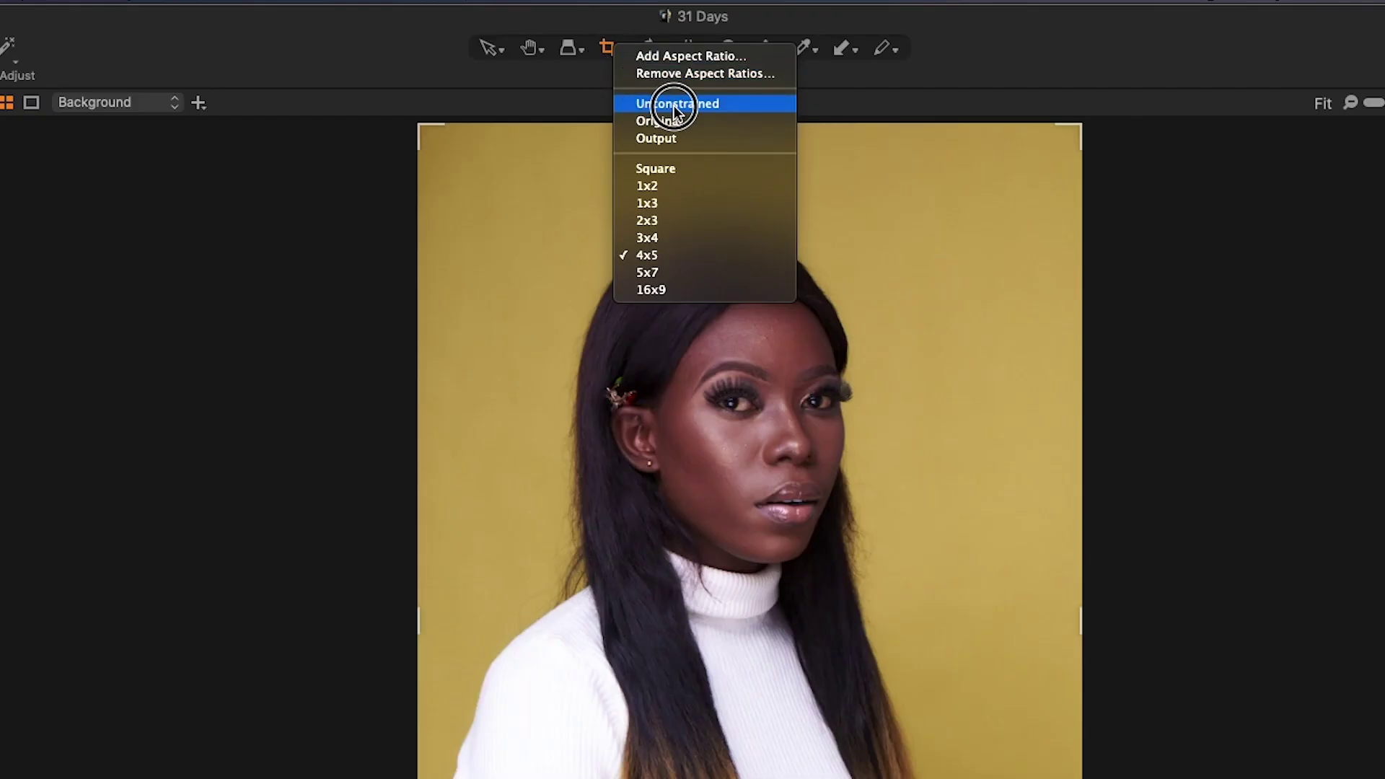
{"action": "left_click", "coordinate": [674, 108]}
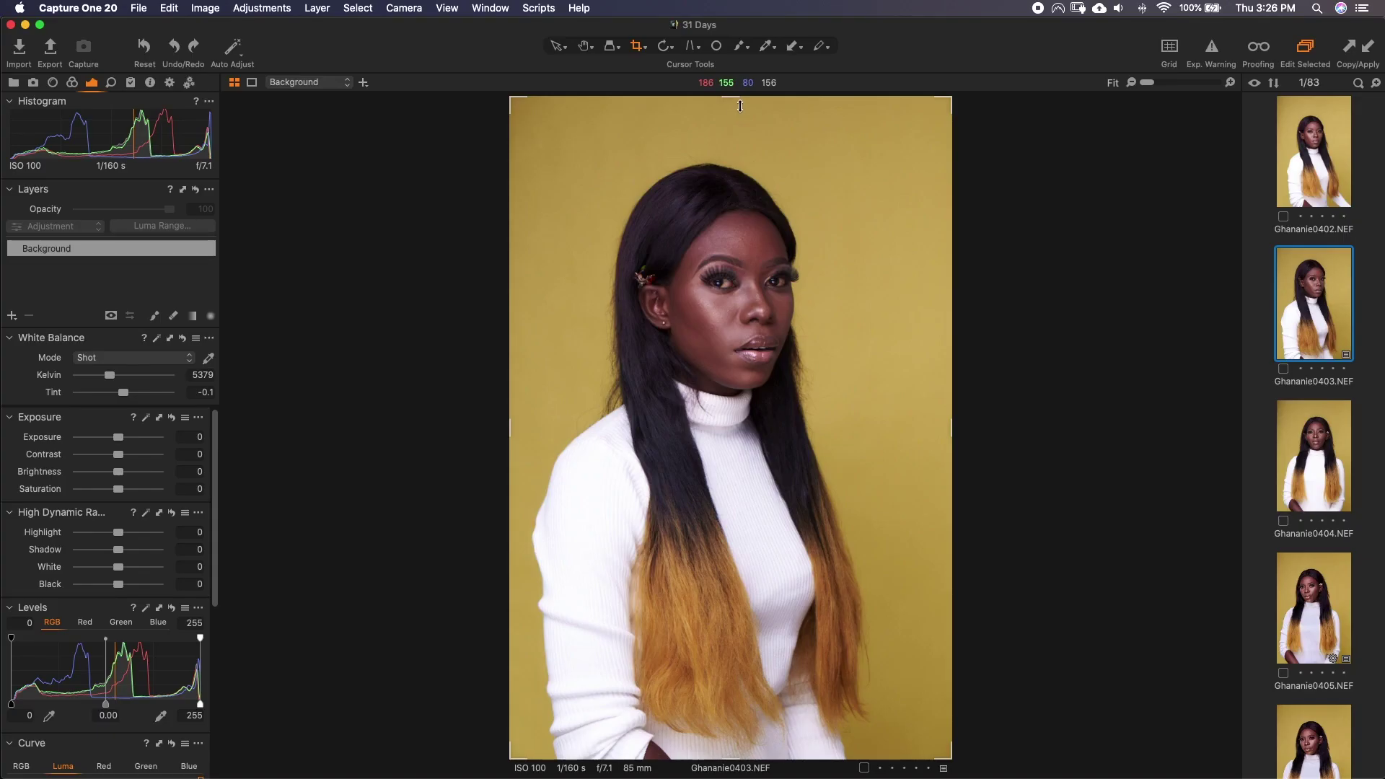
{"action": "left_click_drag", "start_coordinate": [734, 99], "coordinate": [735, 139]}
{"action": "left_click_drag", "start_coordinate": [951, 339], "coordinate": [945, 398]}
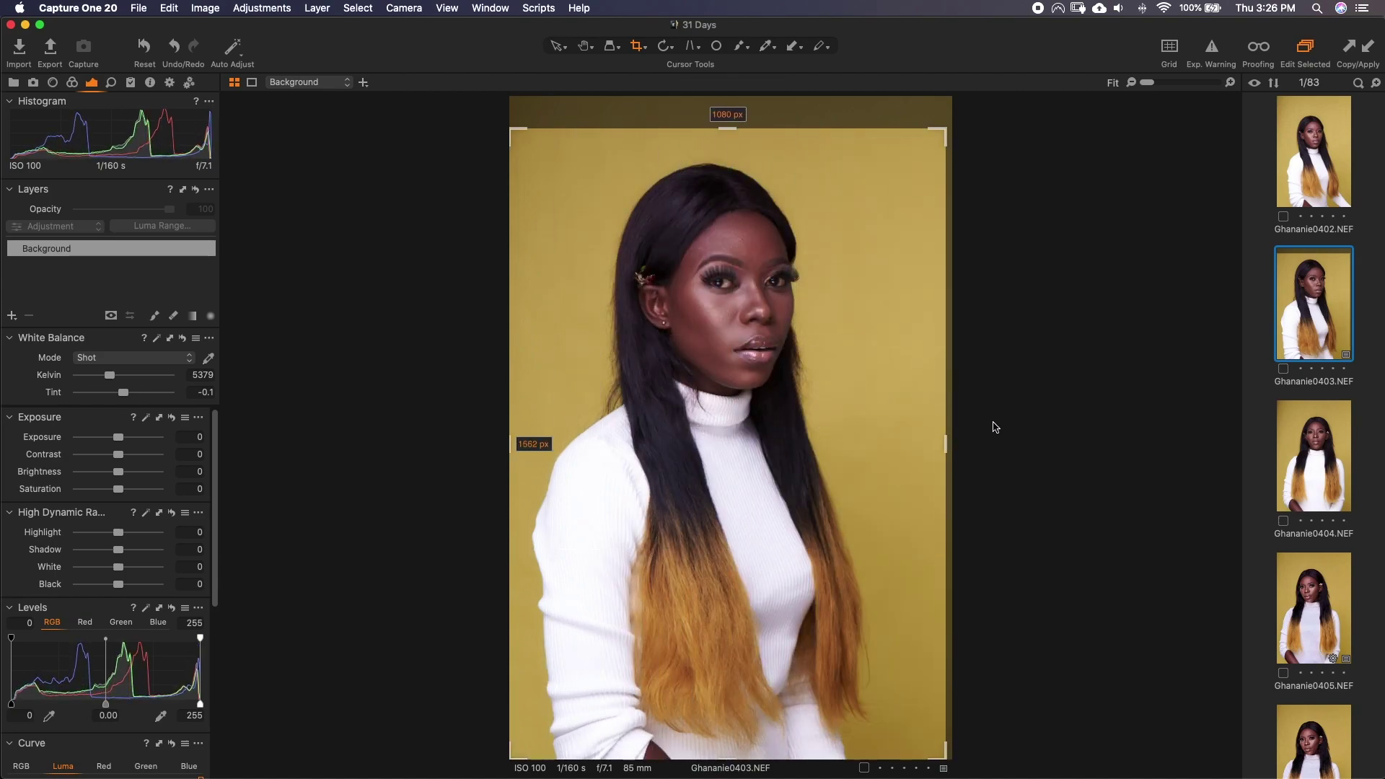
{"action": "key", "text": "h"}
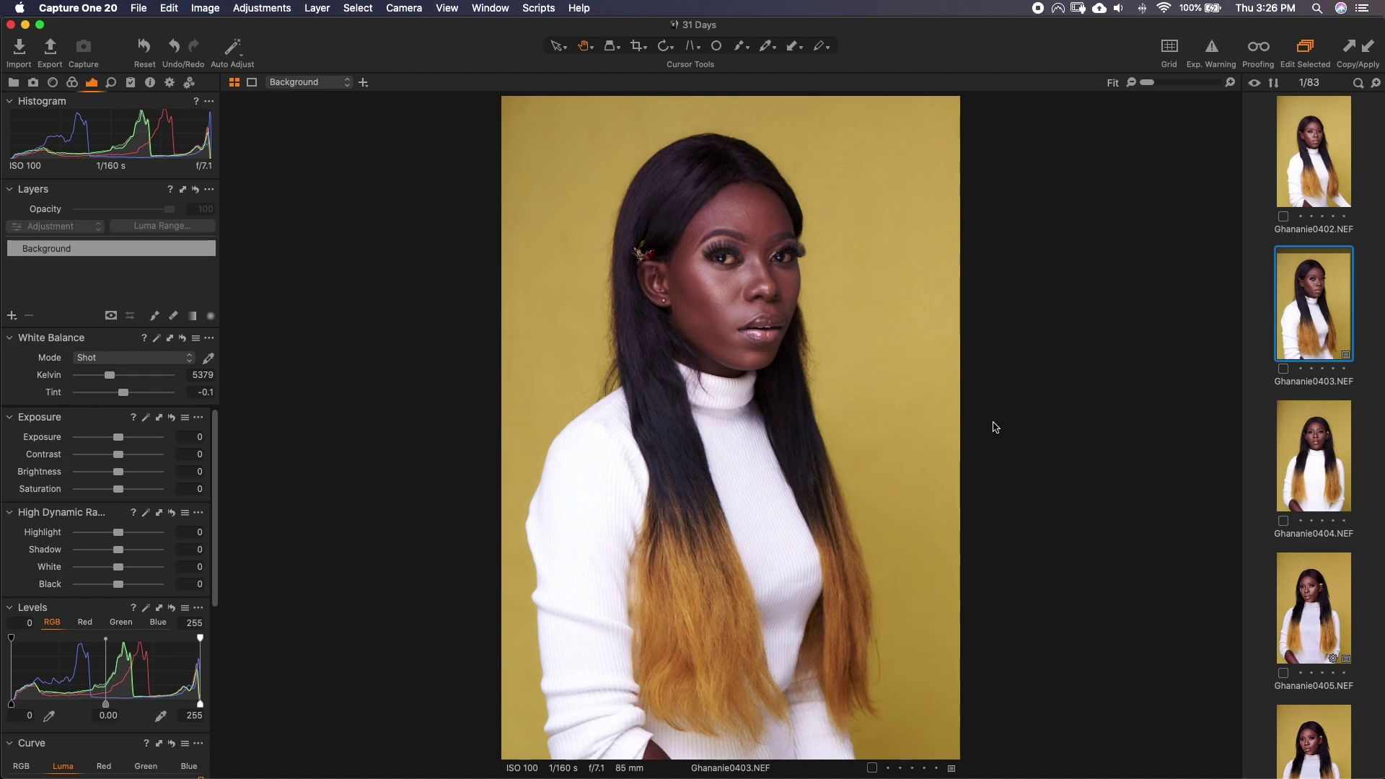
{"action": "key", "text": "super+z"}
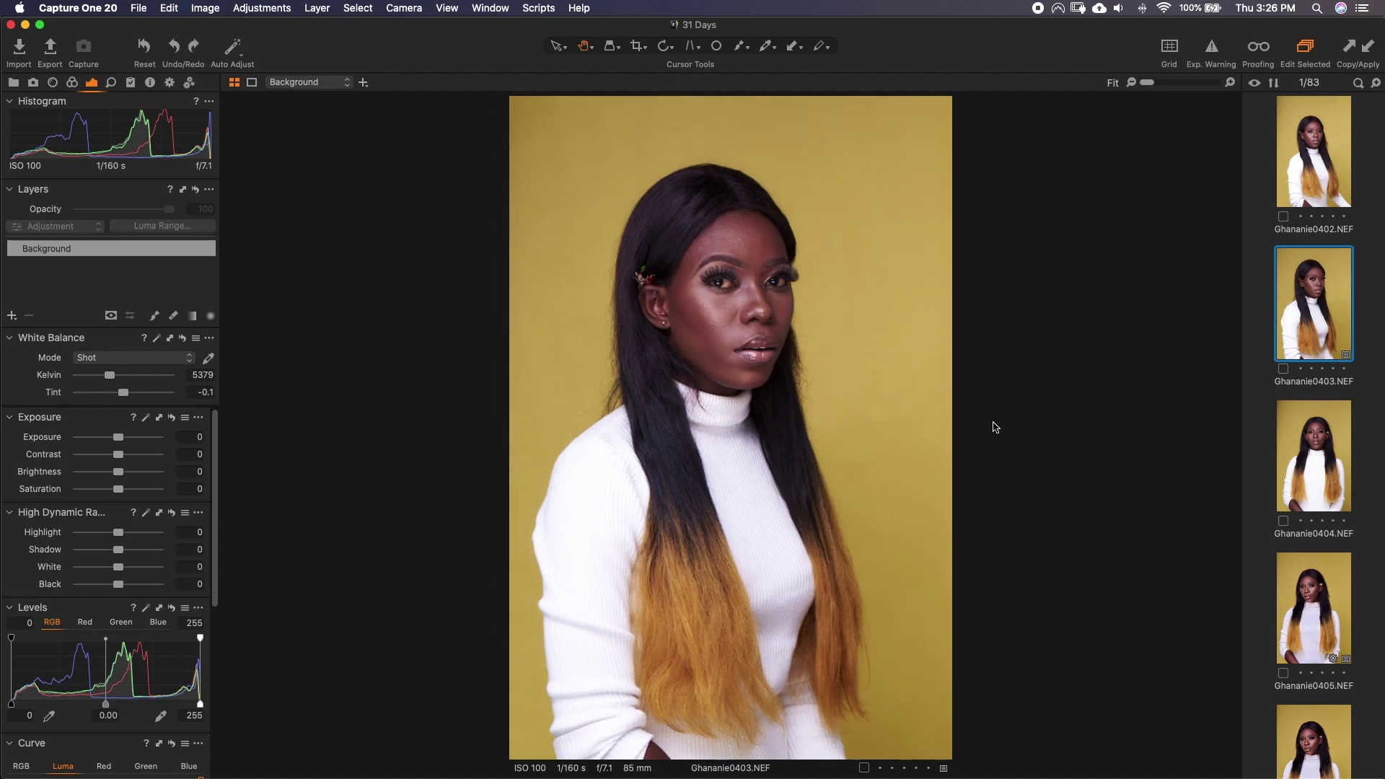
Step: Add a custom crop aspect ratio named 'facebook' set to 1290 × 1080
{"action": "left_click", "coordinate": [639, 48]}
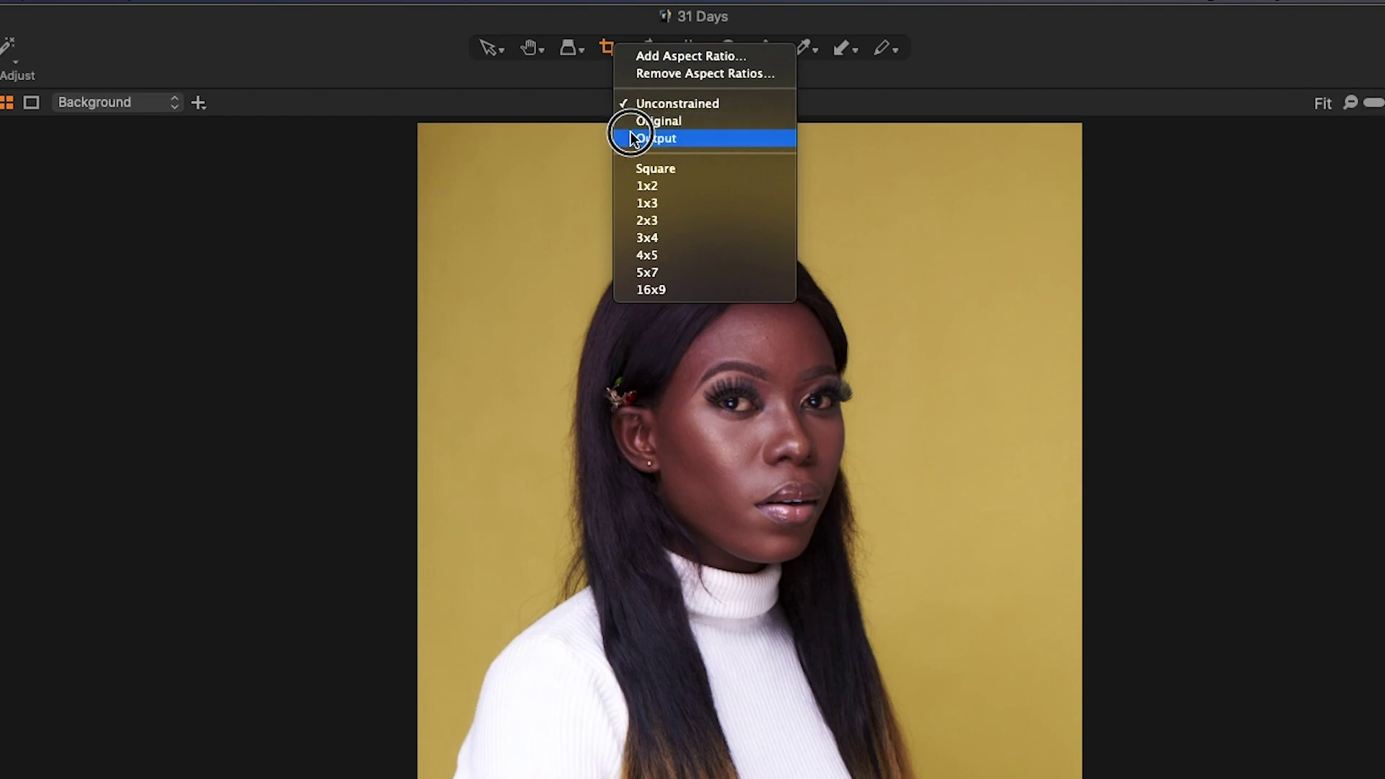
{"action": "left_click", "coordinate": [668, 55]}
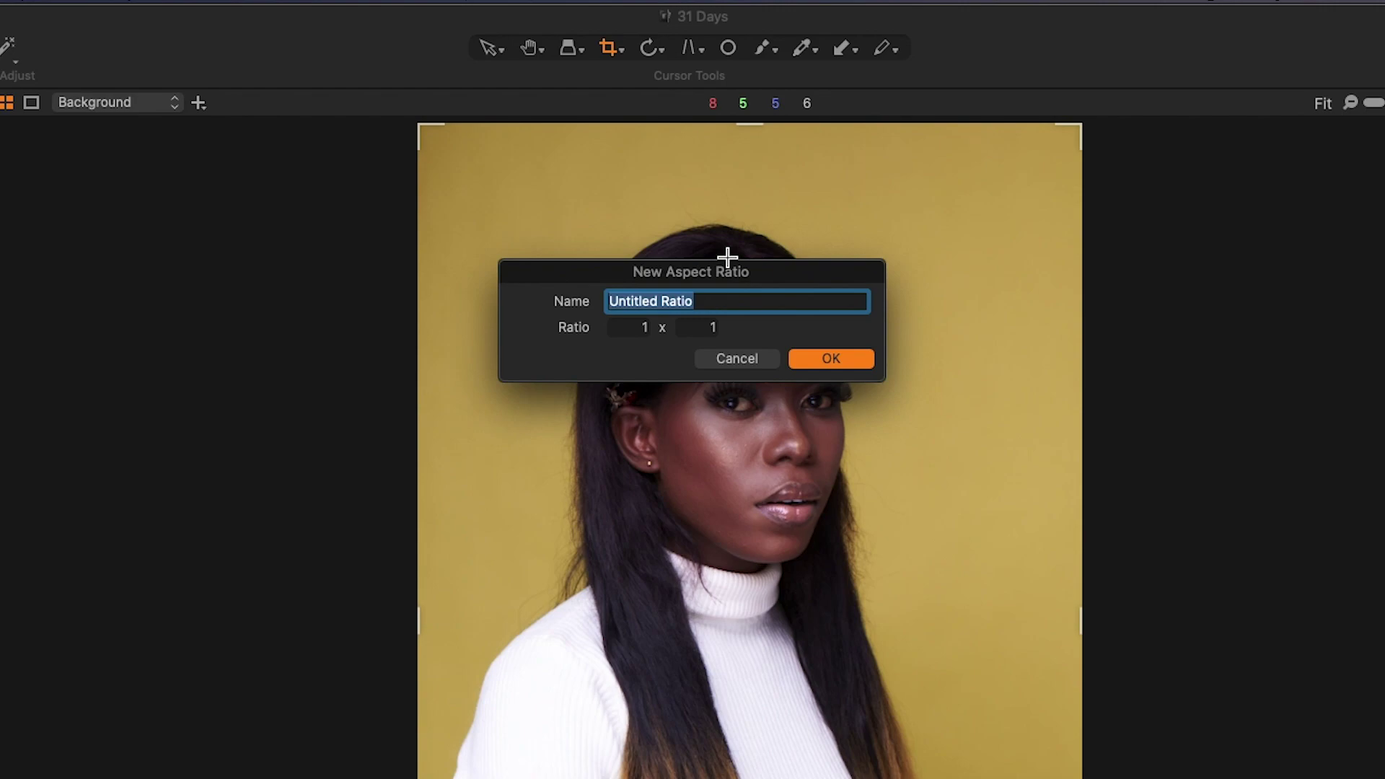
{"action": "type", "text": "facebook"}
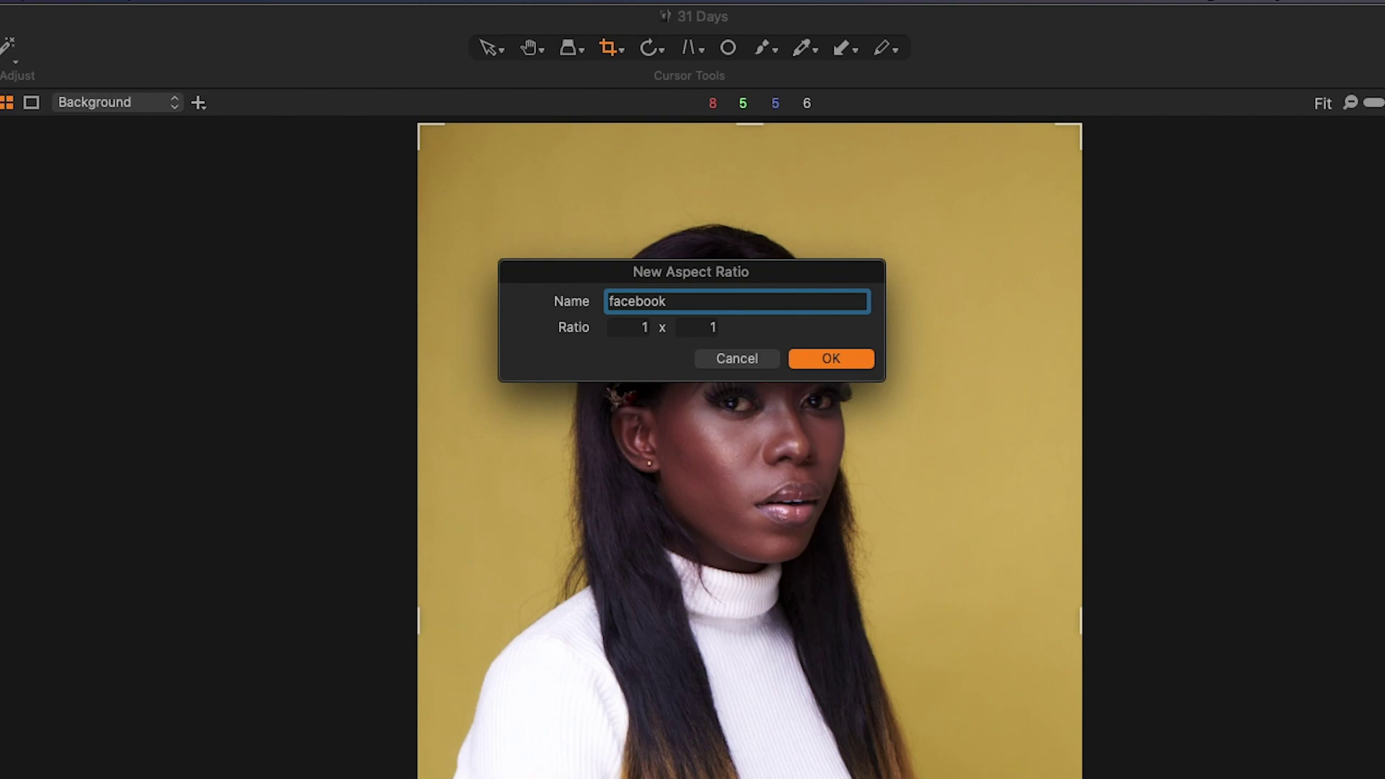
{"action": "left_click", "coordinate": [633, 325]}
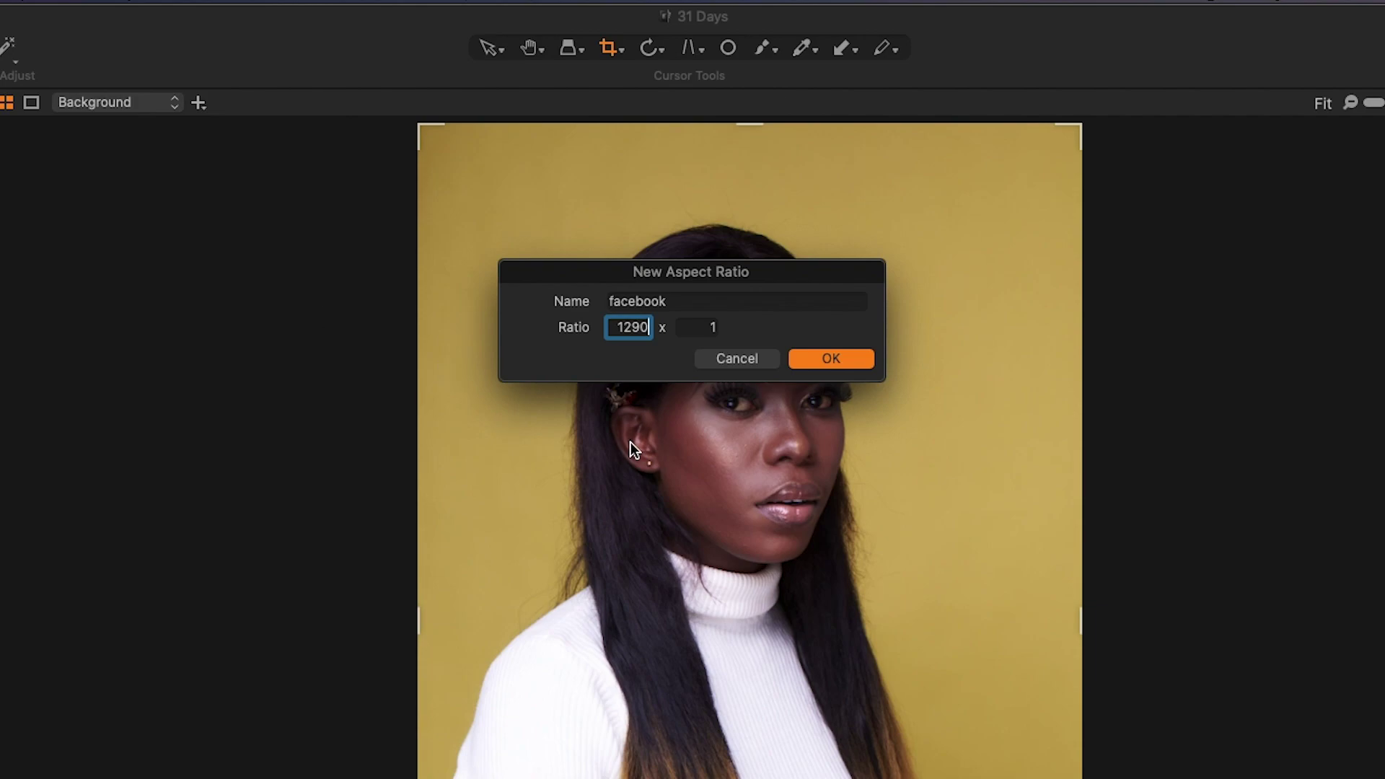
{"action": "left_click", "coordinate": [695, 324]}
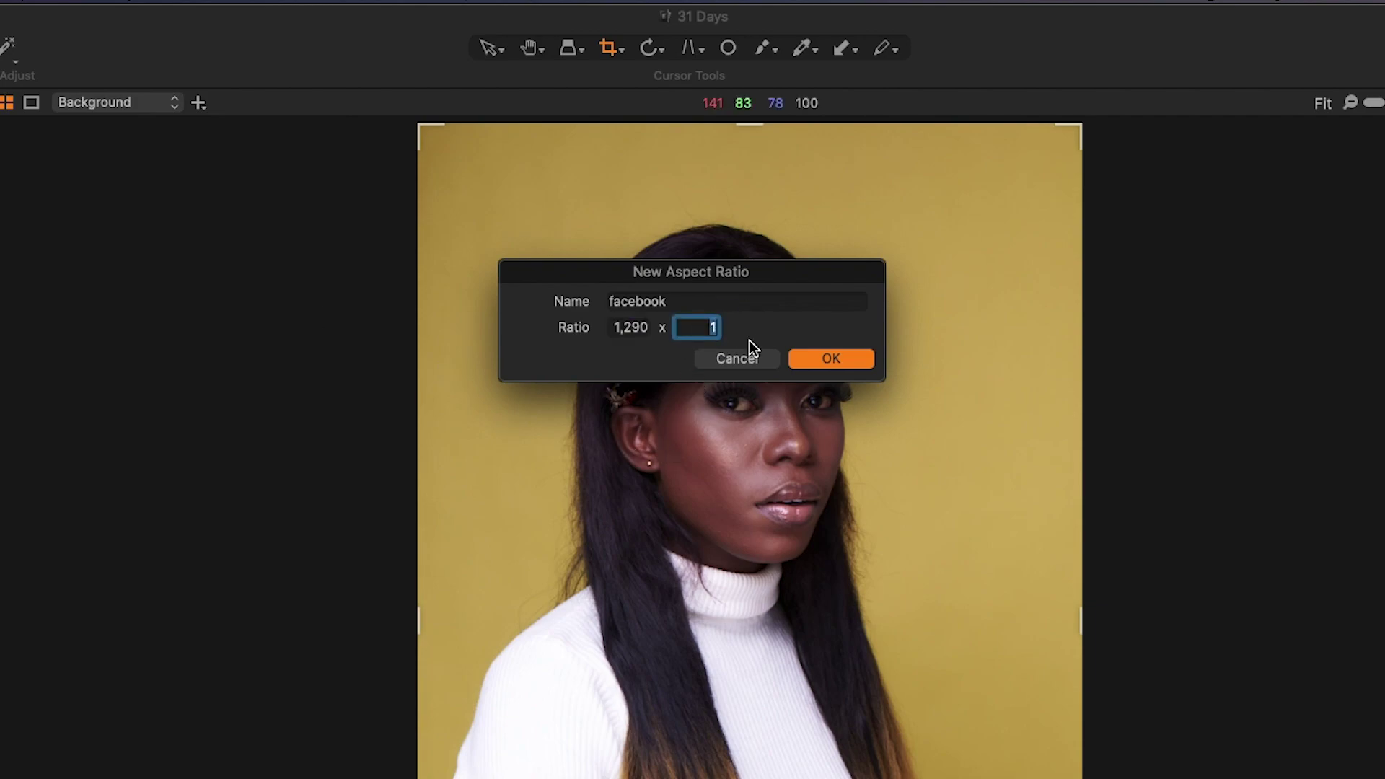
{"action": "left_click", "coordinate": [831, 358]}
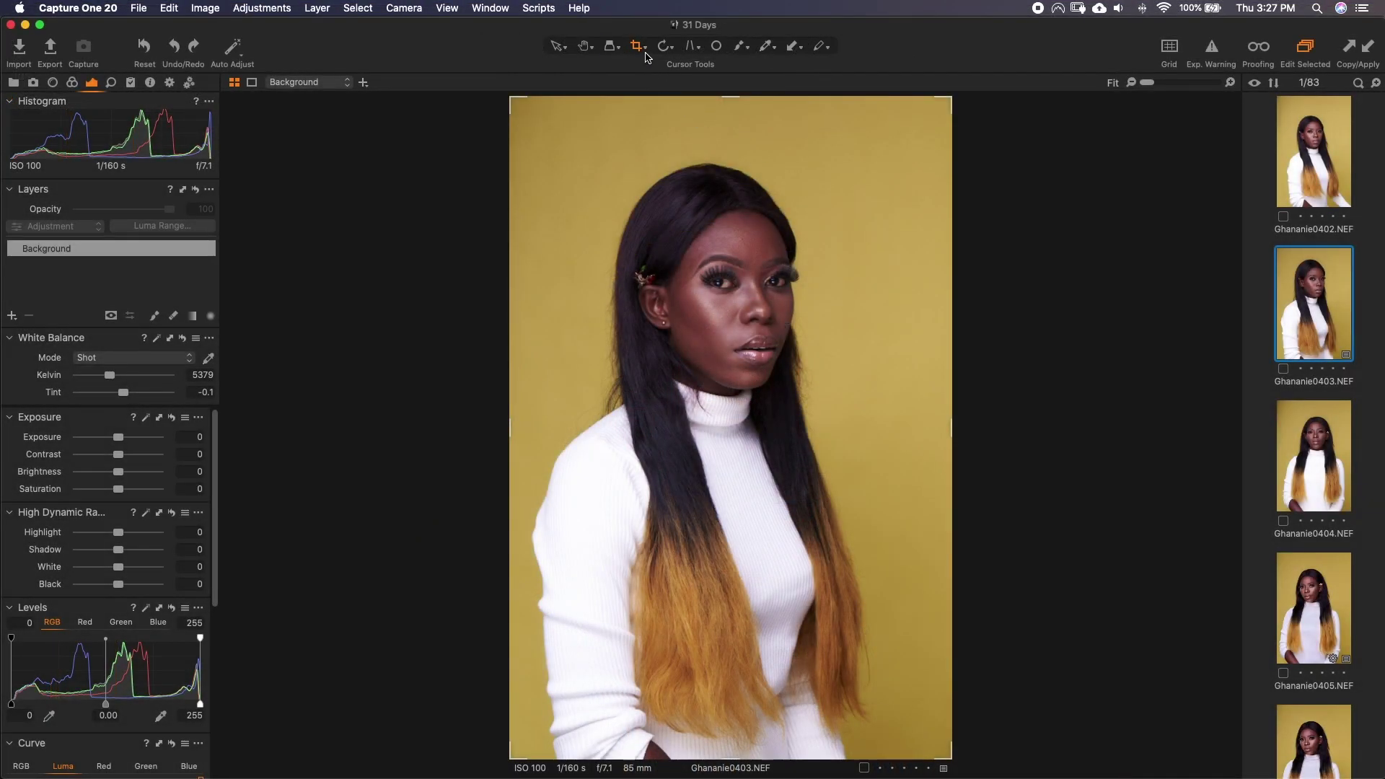
{"action": "left_click", "coordinate": [639, 47]}
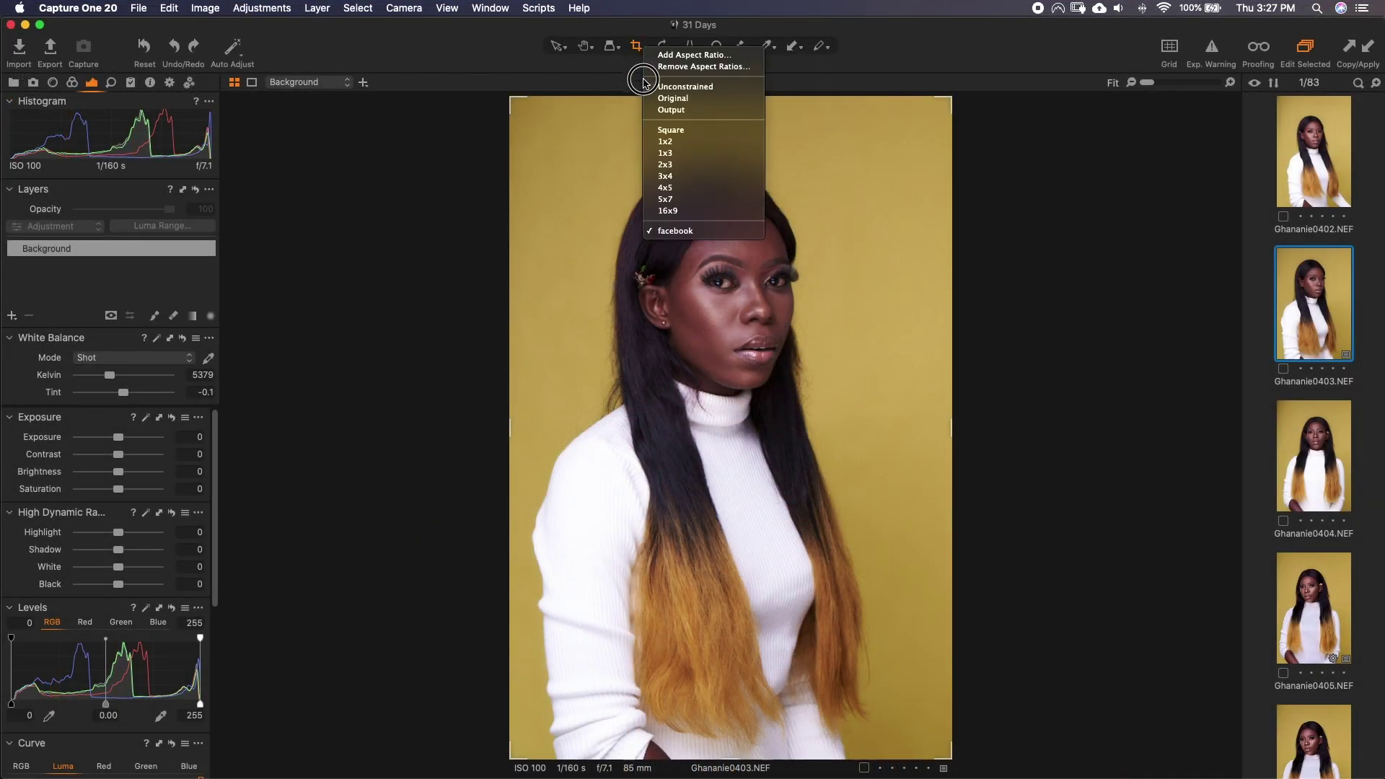
{"action": "left_click", "coordinate": [674, 231]}
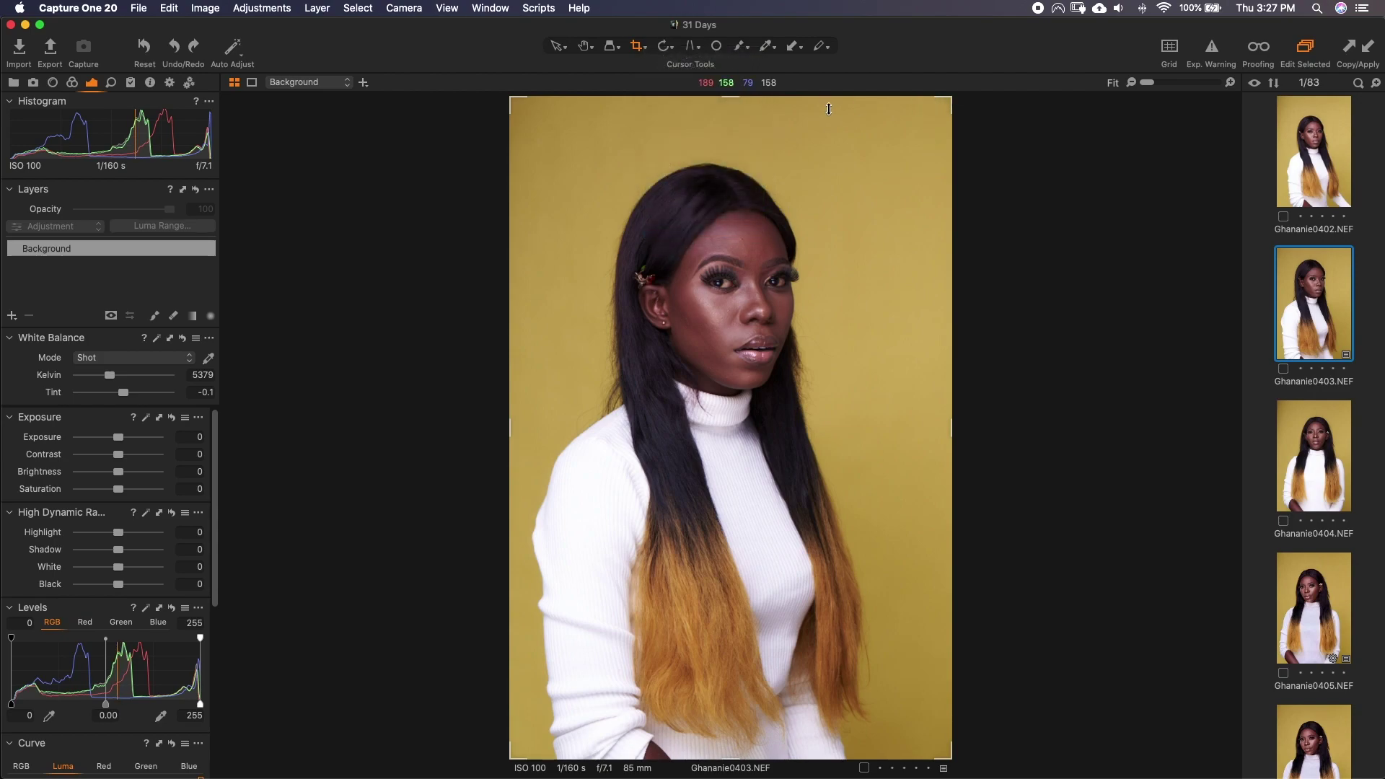
{"action": "left_click", "coordinate": [949, 99]}
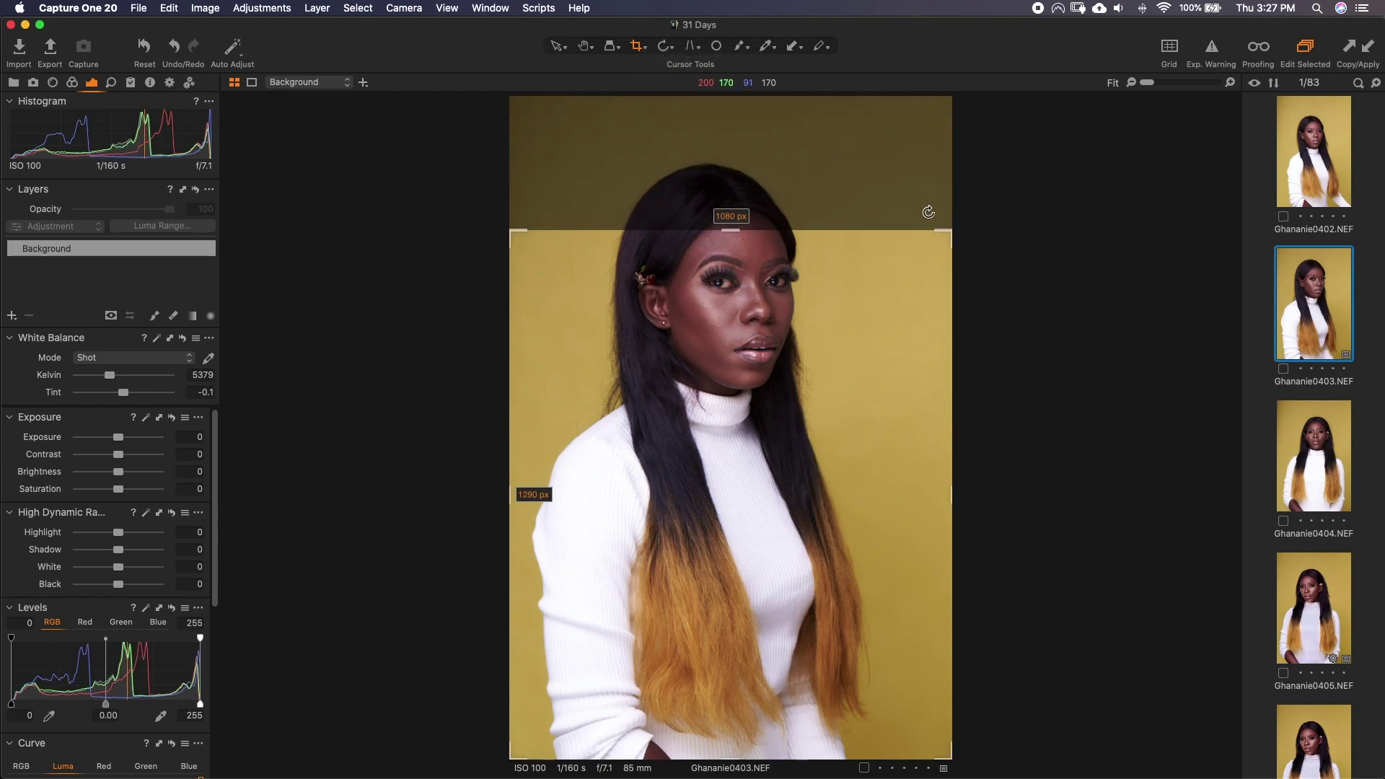
{"action": "left_click_drag", "start_coordinate": [801, 394], "coordinate": [804, 321]}
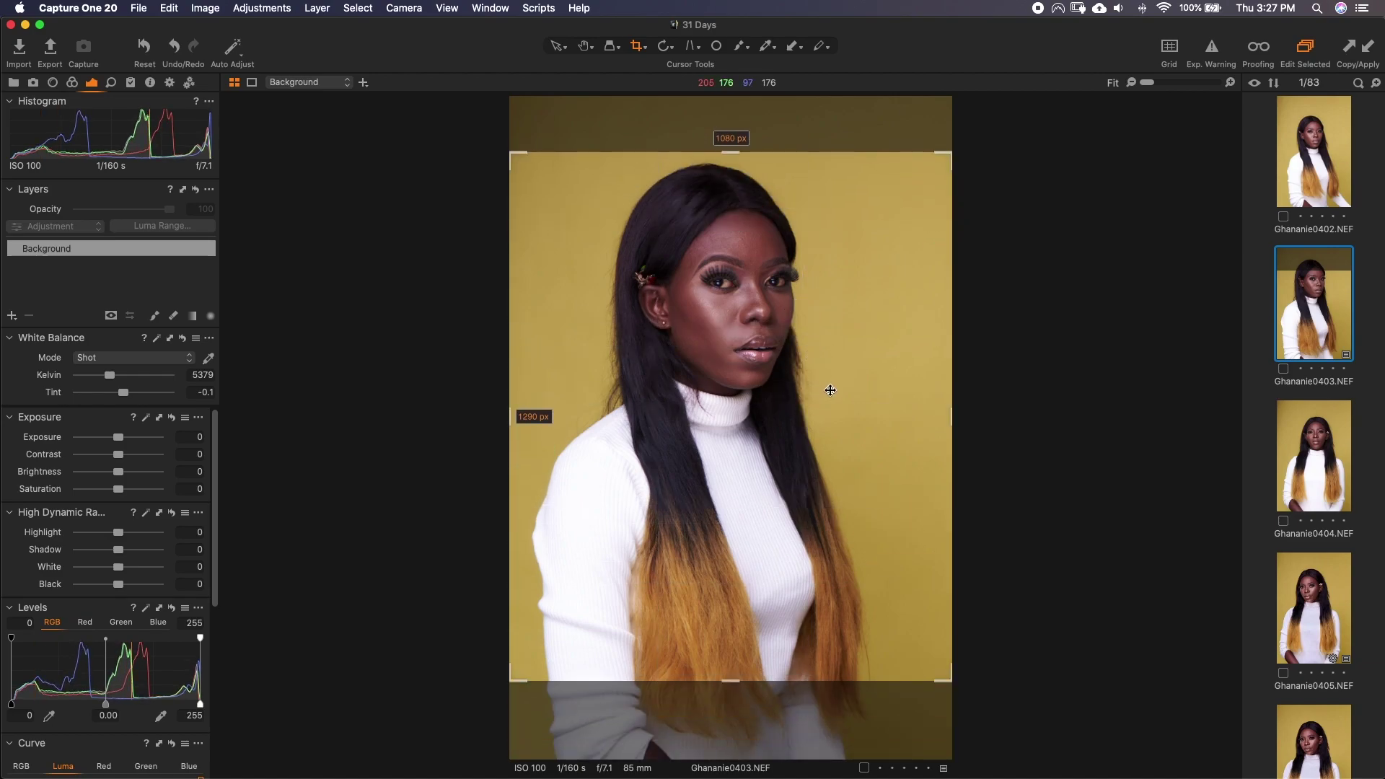
{"action": "key", "text": "super+z"}
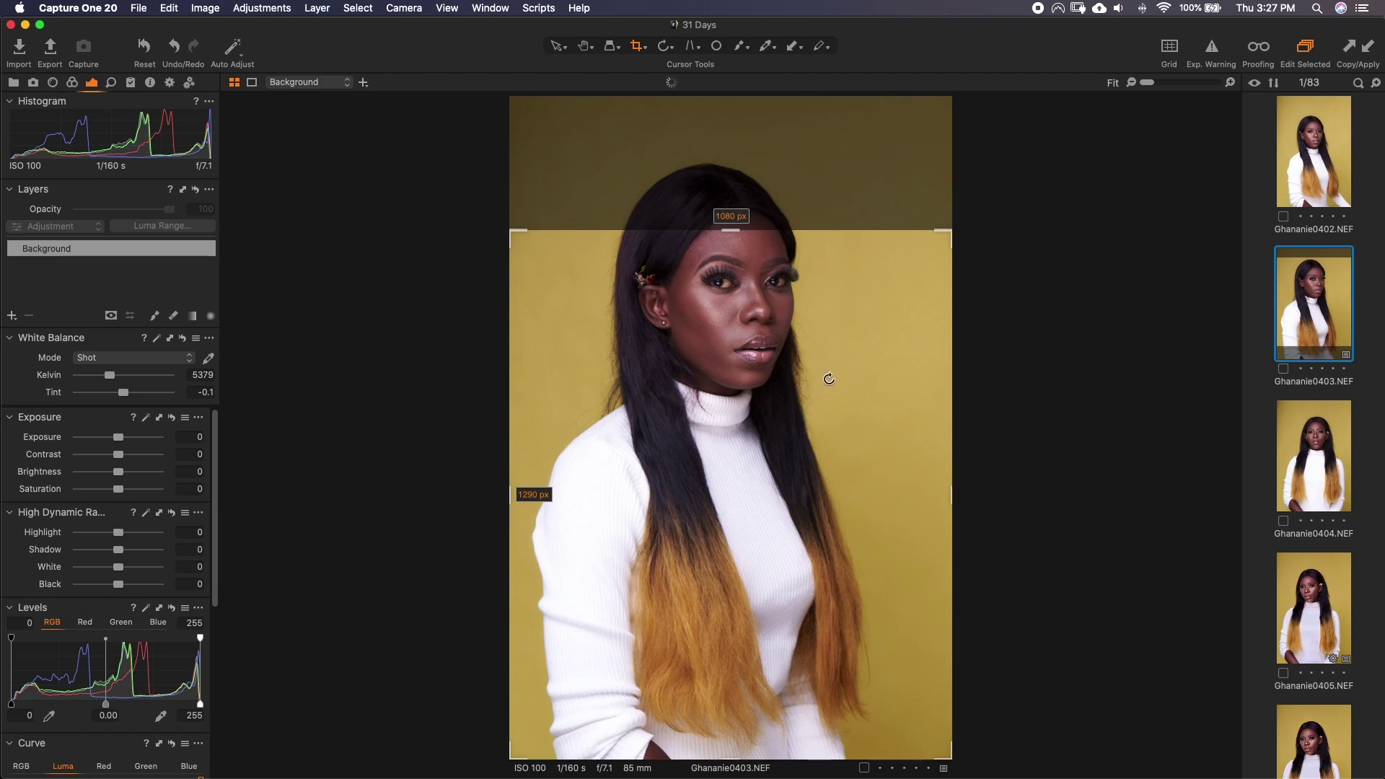
{"action": "key", "text": "super+z"}
{"action": "scroll", "coordinate": [1295, 482], "scroll_direction": "down", "scroll_amount": 10}
{"action": "scroll", "coordinate": [1308, 521], "scroll_direction": "down", "scroll_amount": 2}
{"action": "scroll", "coordinate": [1309, 521], "scroll_direction": "up", "scroll_amount": 2}
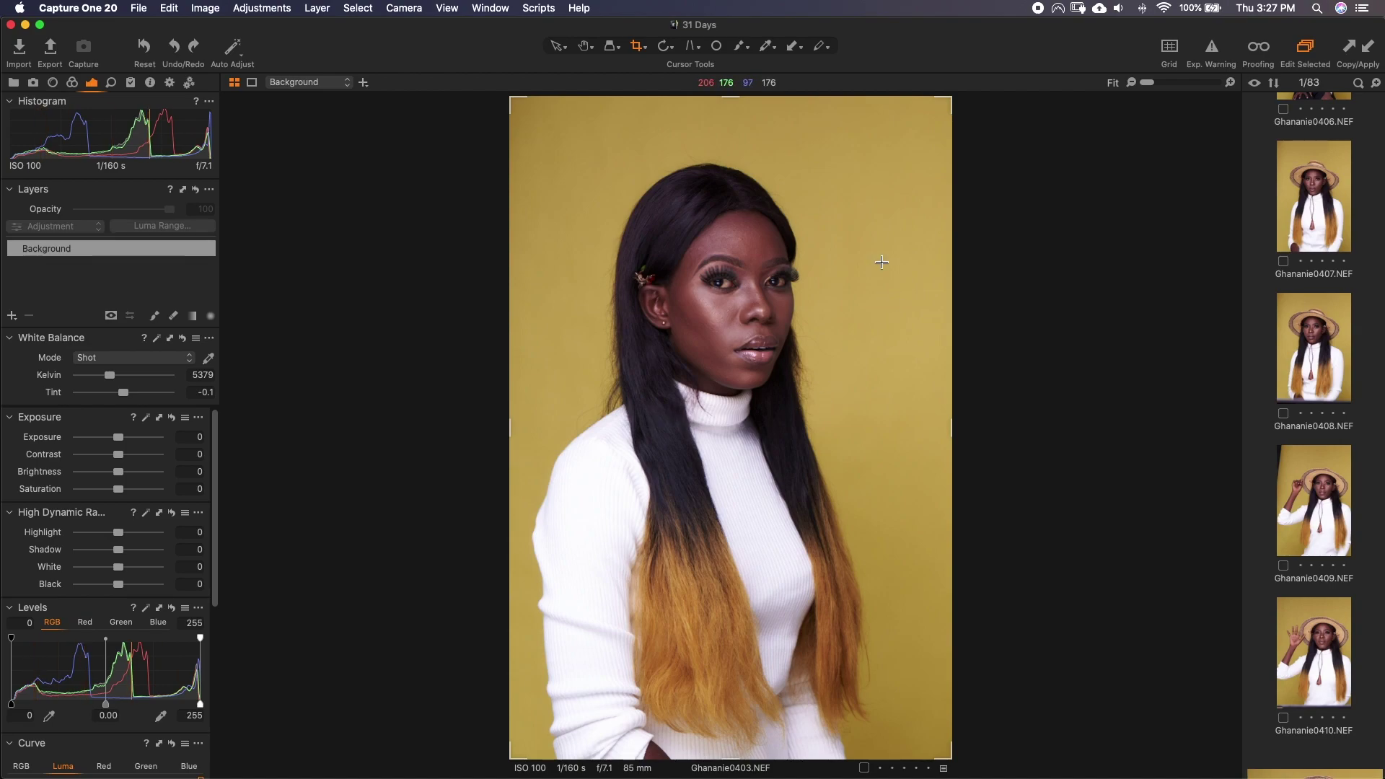
Step: Reshape the Ghananie0403 crop into a landscape frame over face and shoulders and apply it
{"action": "left_click_drag", "start_coordinate": [949, 98], "coordinate": [959, 388]}
{"action": "left_click_drag", "start_coordinate": [873, 375], "coordinate": [900, 287]}
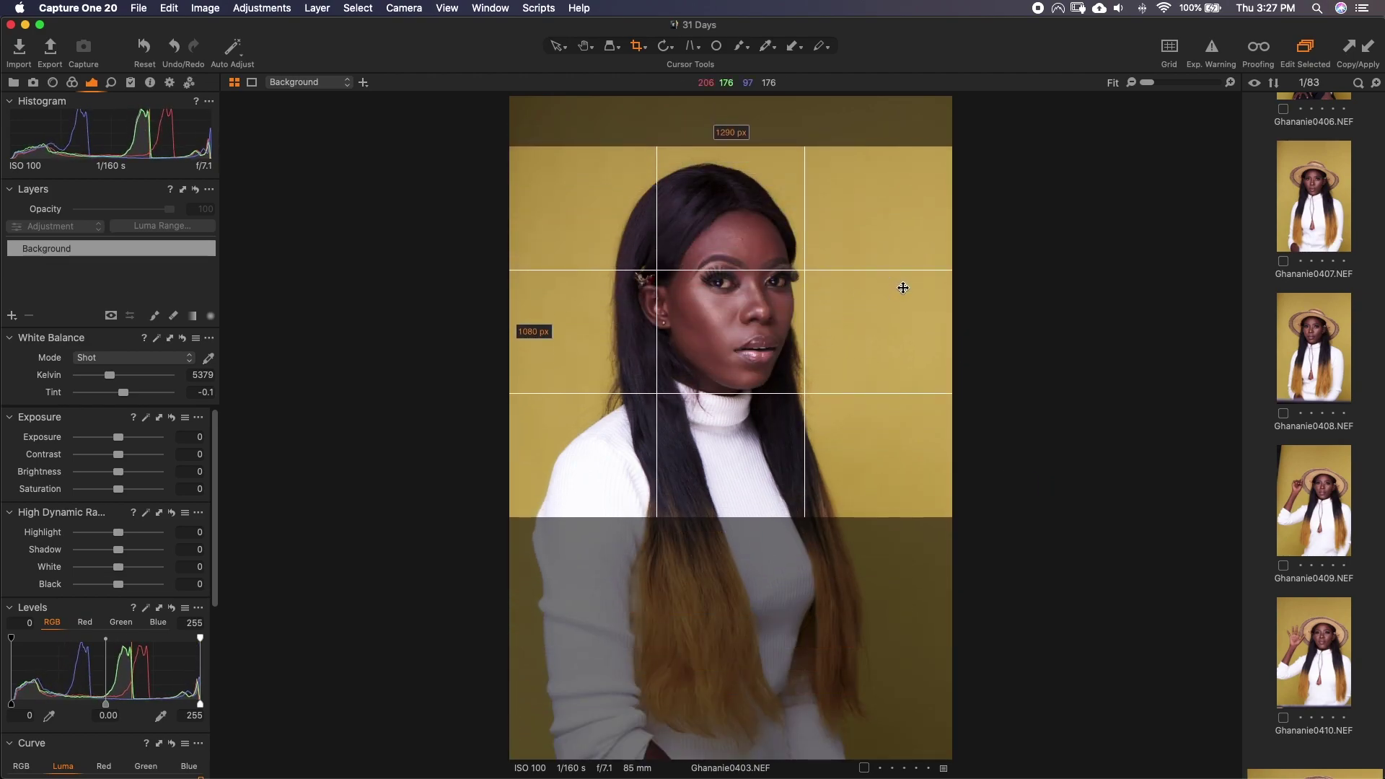
{"action": "key", "text": "h"}
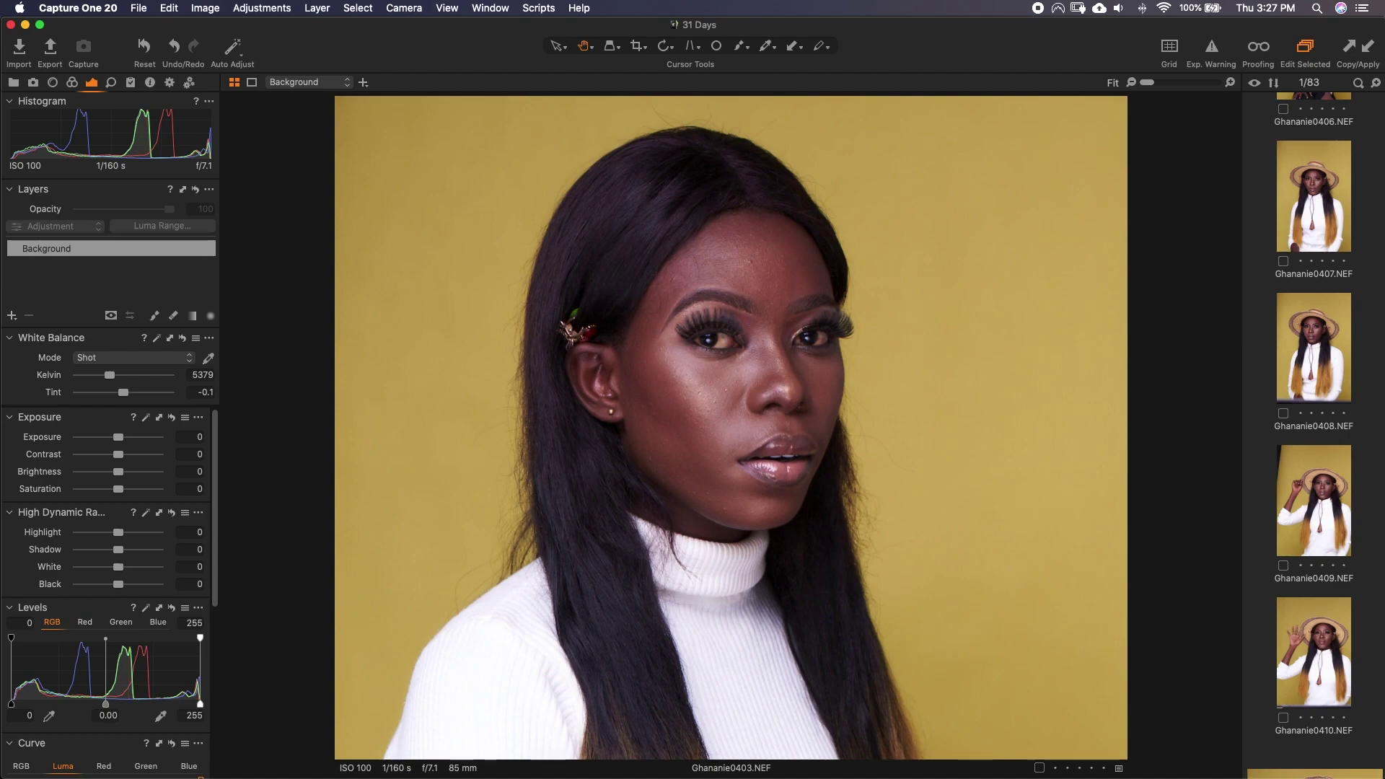
Step: Undo the crop back to the full portrait and open the Ghananie0411 hat photo
{"action": "key", "text": "super+z"}
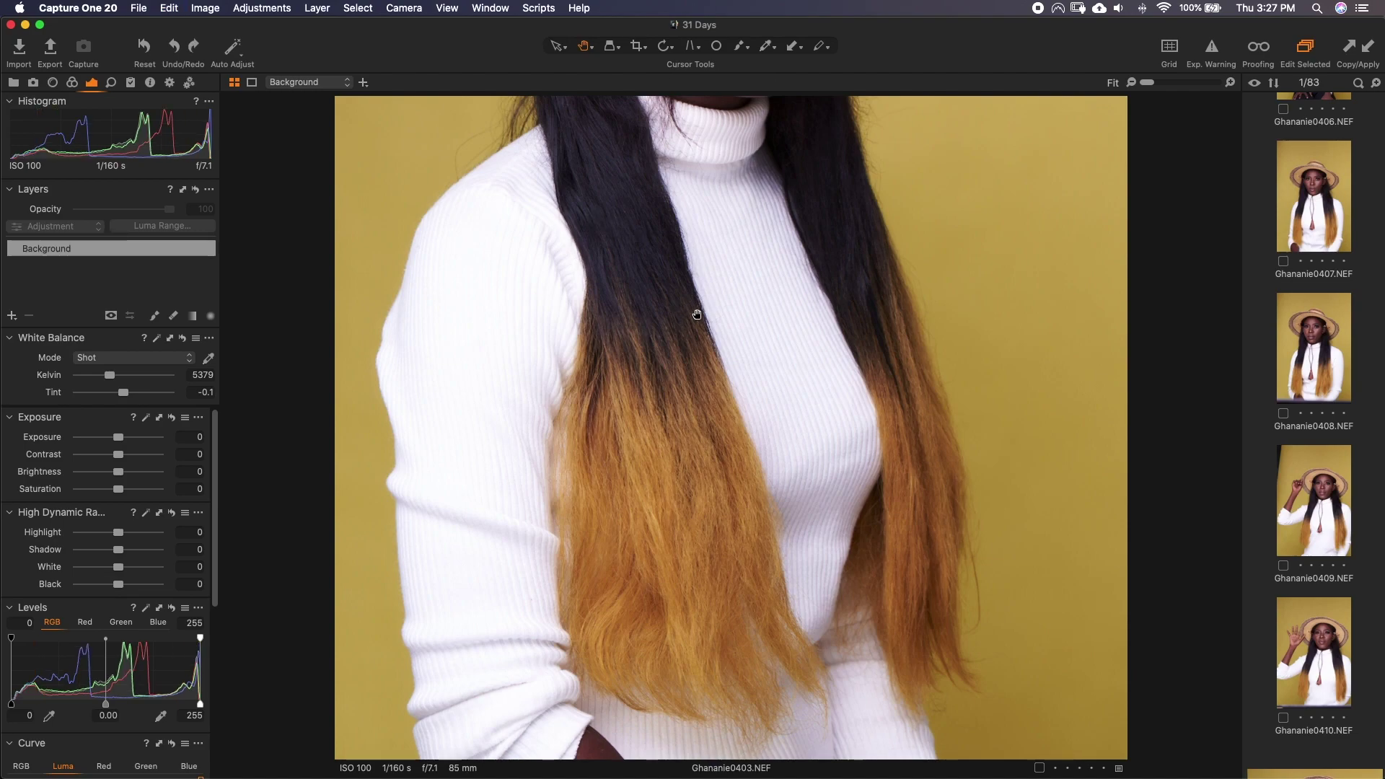
{"action": "key", "text": "super+z"}
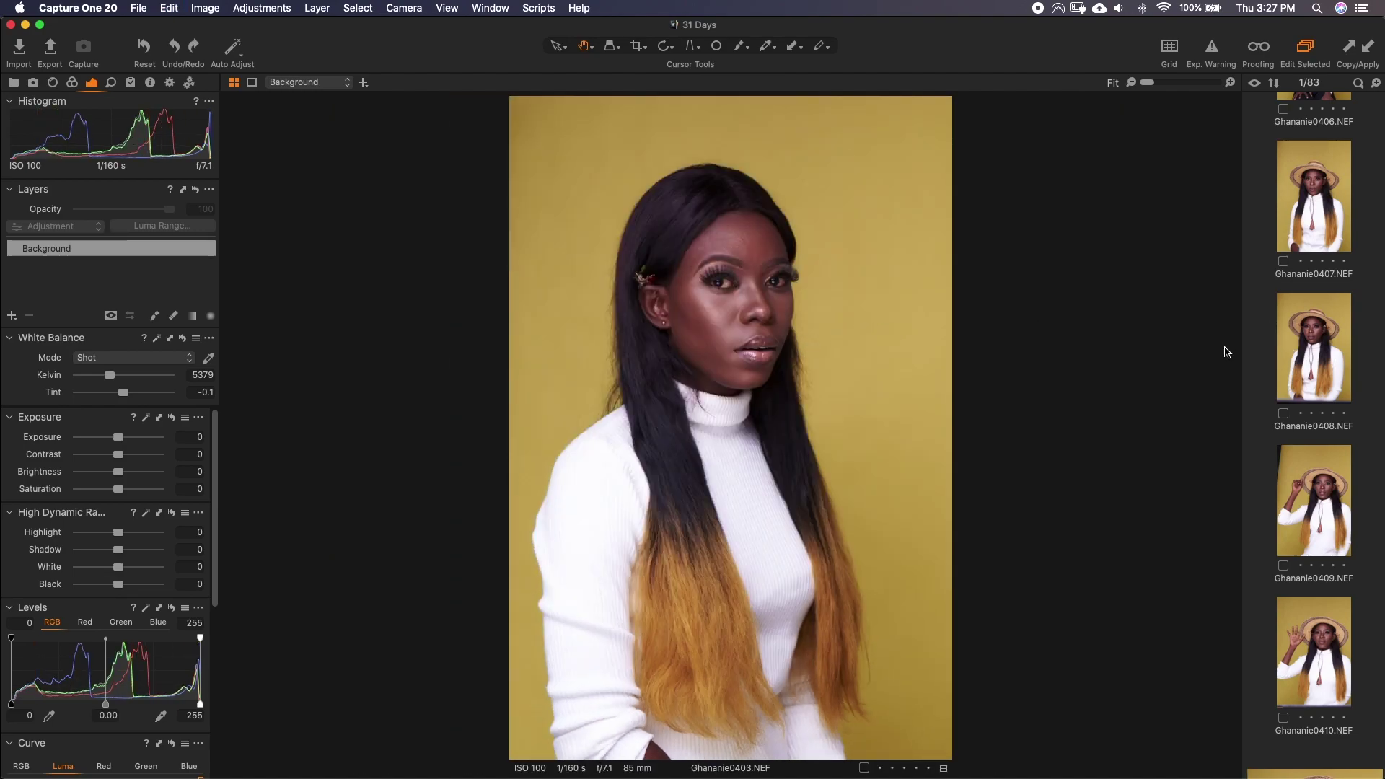
{"action": "scroll", "coordinate": [1300, 556], "scroll_direction": "down", "scroll_amount": 5}
{"action": "left_click", "coordinate": [1313, 468]}
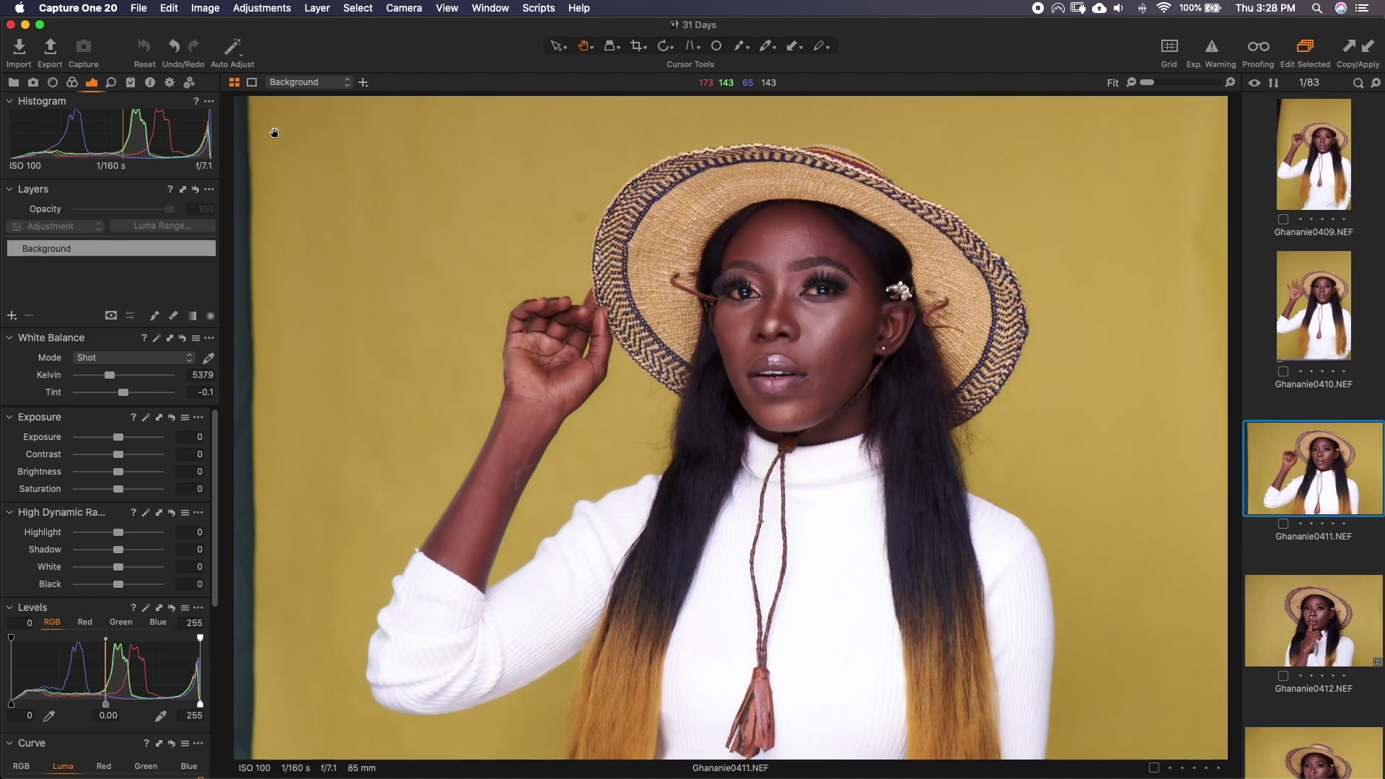
Step: Apply an unconstrained crop of about 1541 × 1080 px, trimming the dark left strip, the top and the right
{"action": "left_click", "coordinate": [638, 46]}
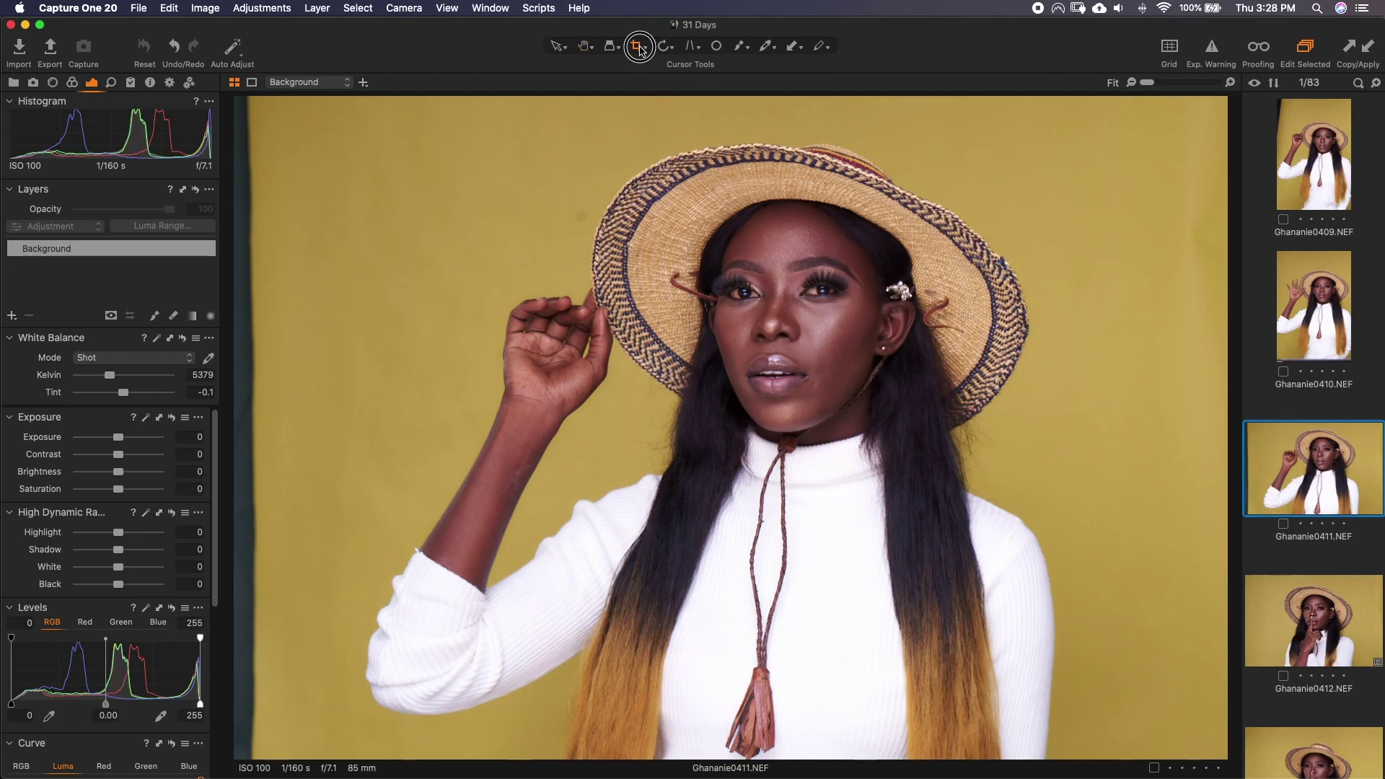
{"action": "left_click", "coordinate": [665, 90]}
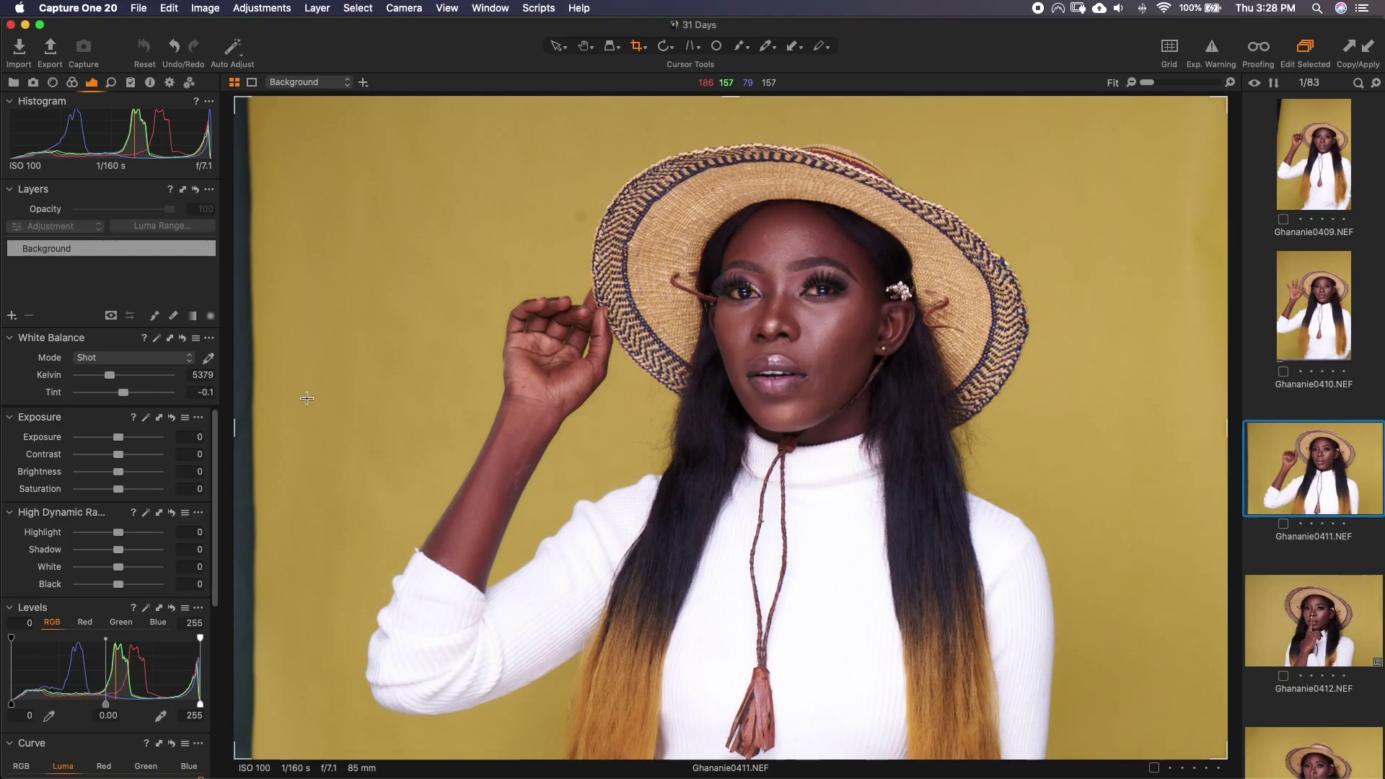
{"action": "left_click_drag", "start_coordinate": [235, 429], "coordinate": [272, 430]}
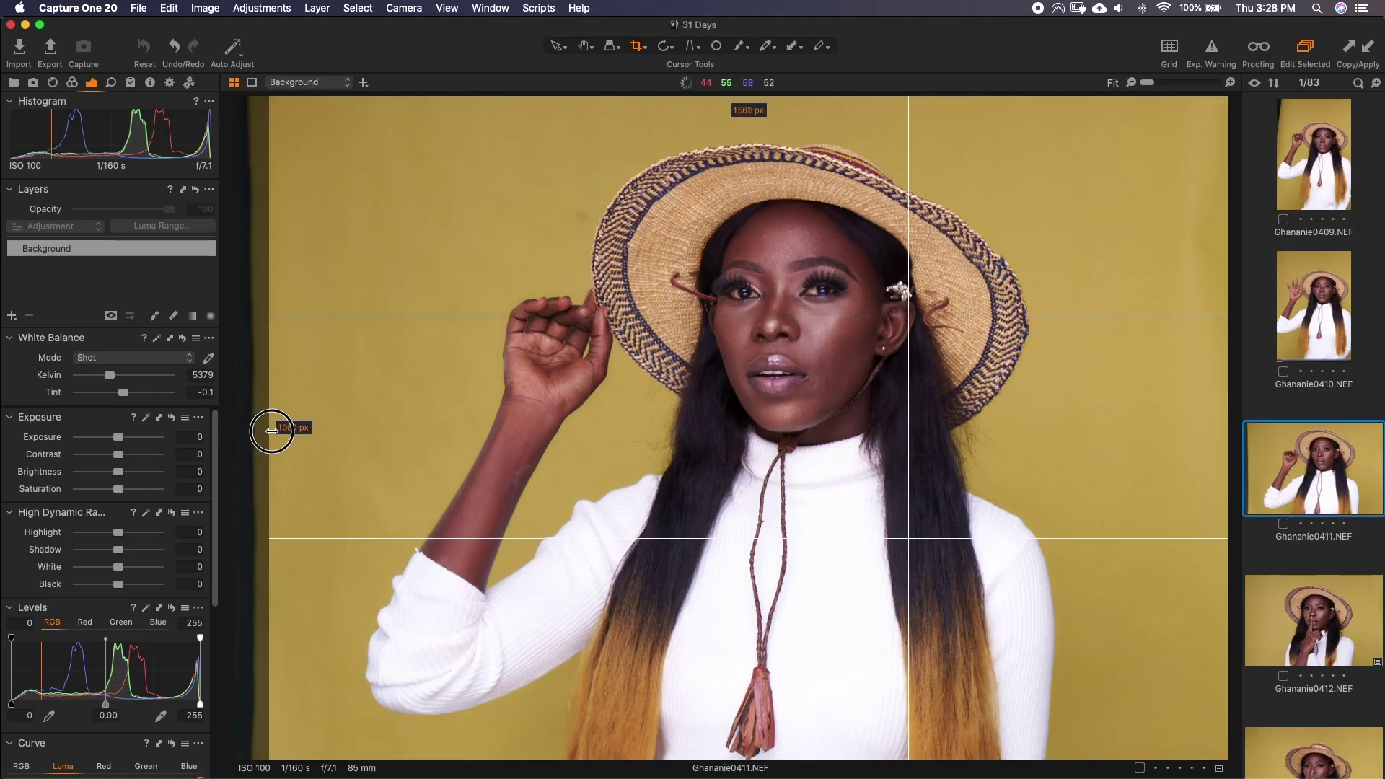
{"action": "left_click_drag", "start_coordinate": [748, 109], "coordinate": [748, 116]}
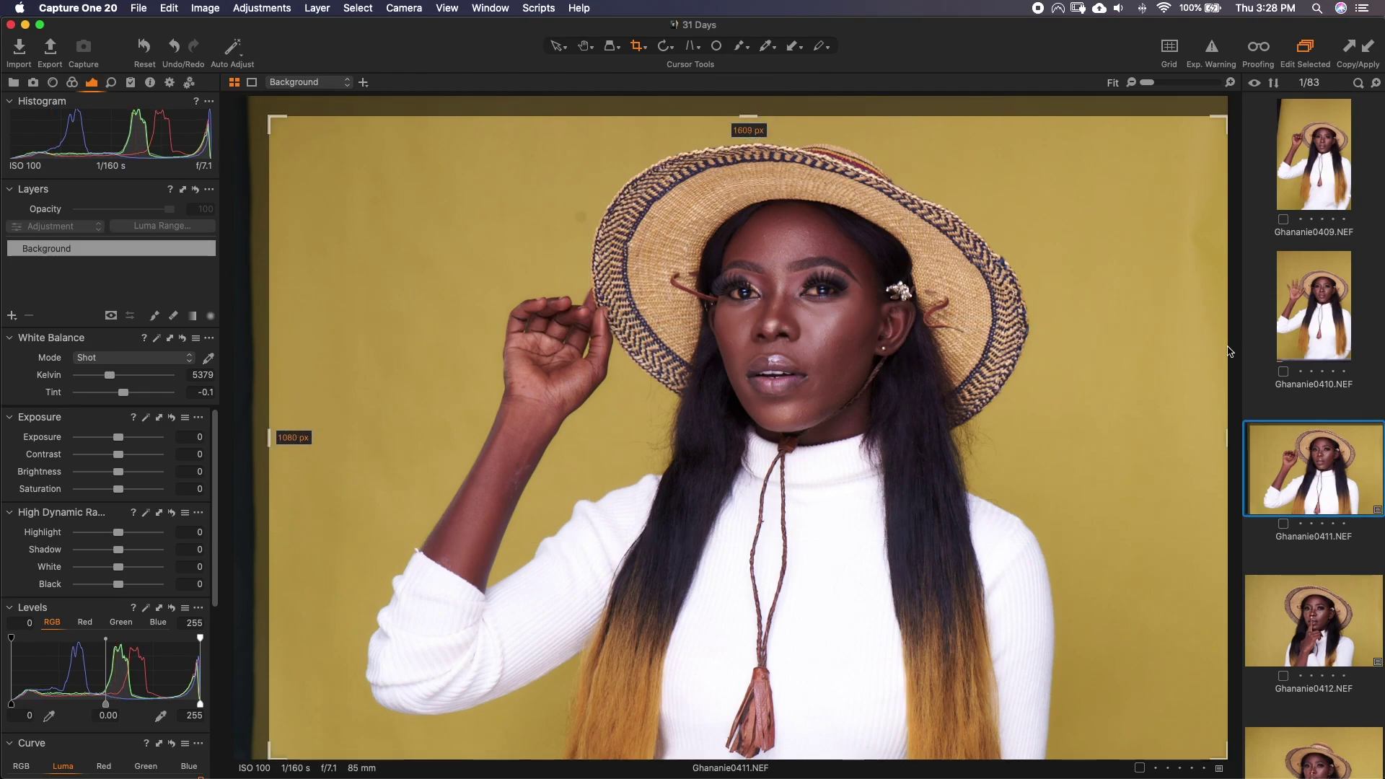
{"action": "left_click_drag", "start_coordinate": [1224, 433], "coordinate": [1185, 443]}
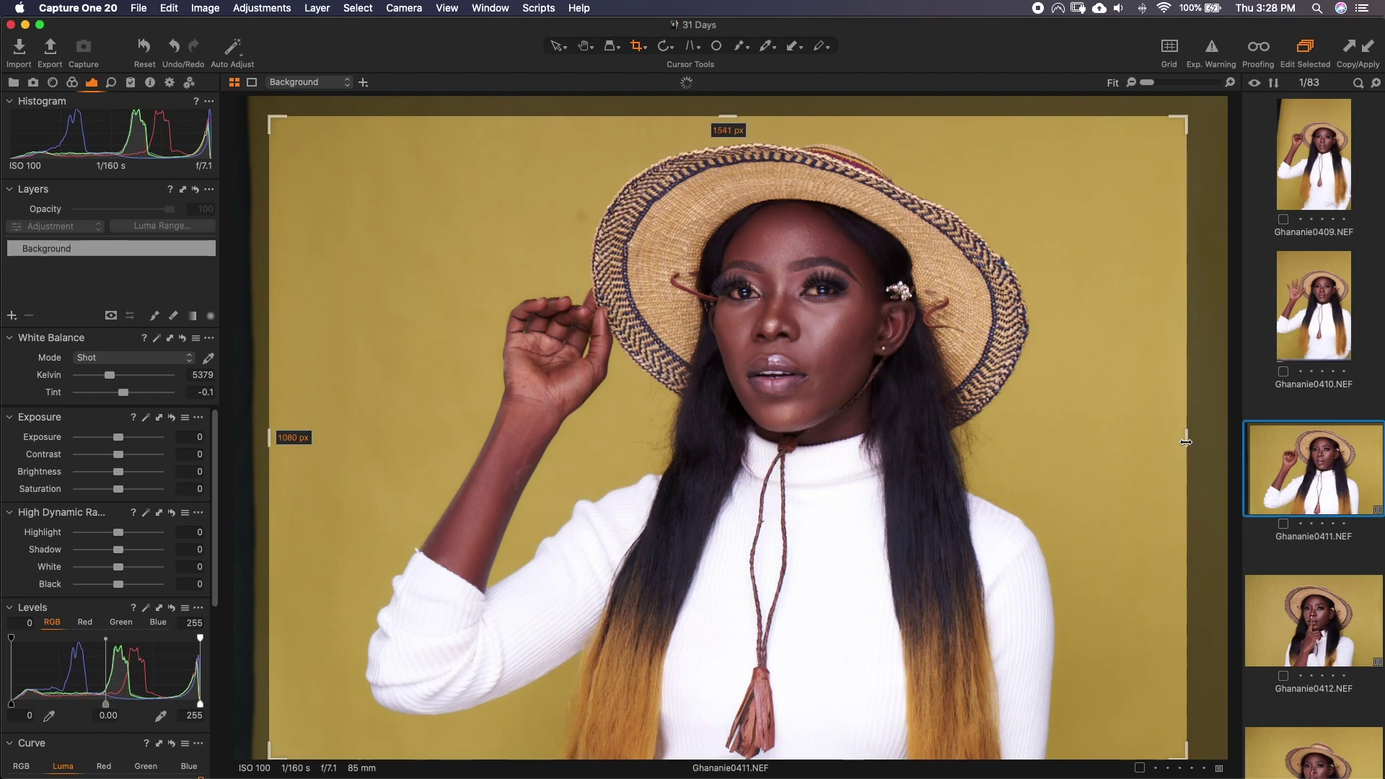
{"action": "key", "text": "h"}
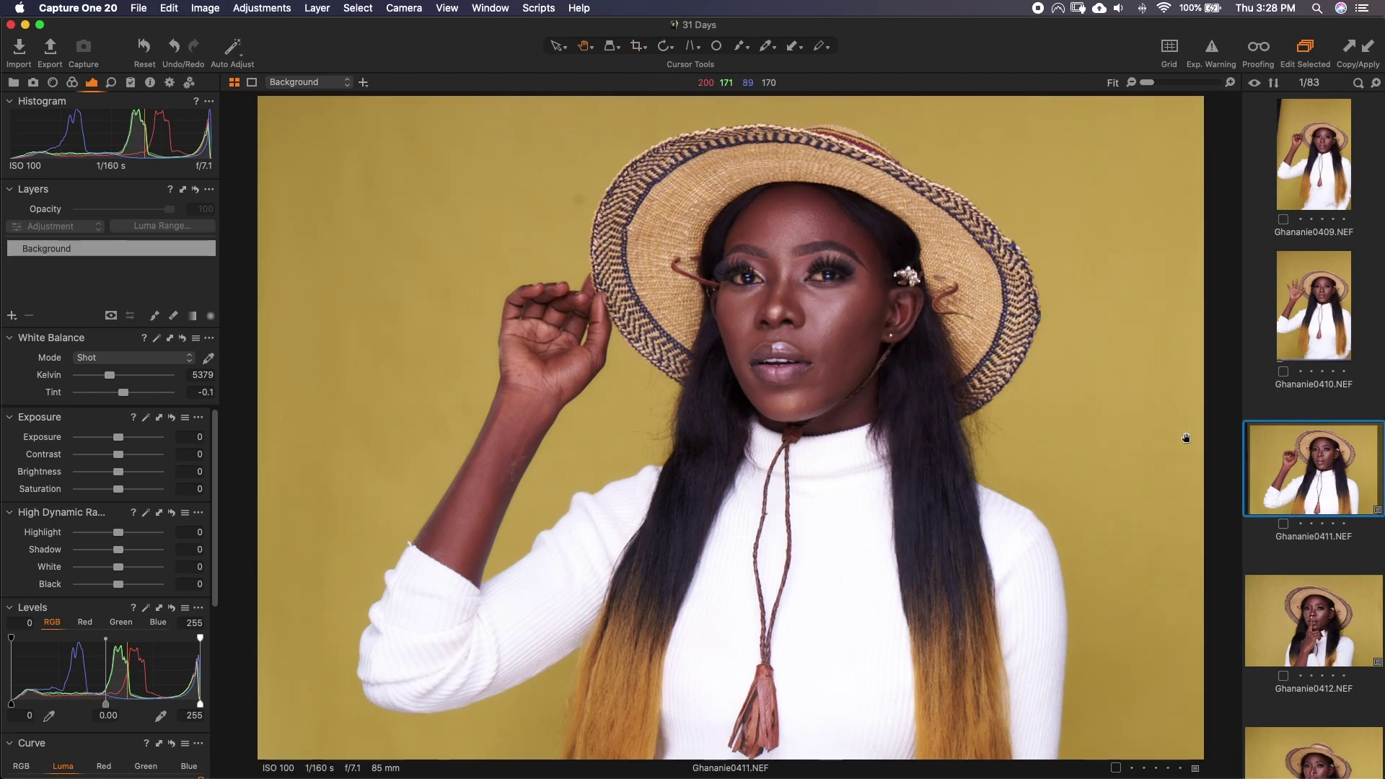